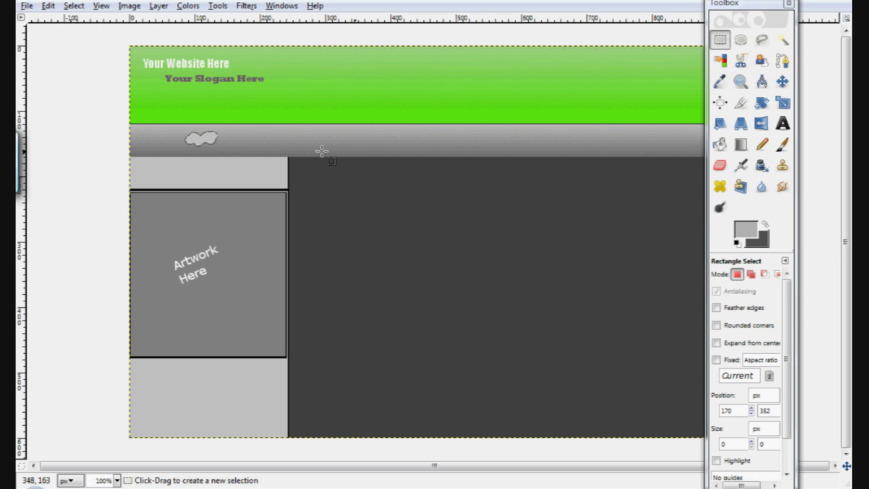
# Switch from the finished website layout to the plain dark grey image and clear its selection.
pyautogui.moveTo(722, 10); pyautogui.dragTo(758, 15)
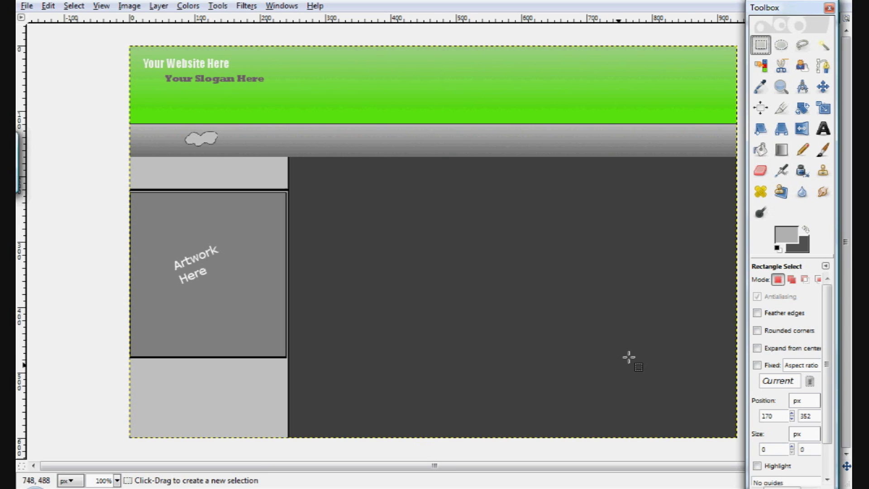
pyautogui.click(612, 485)
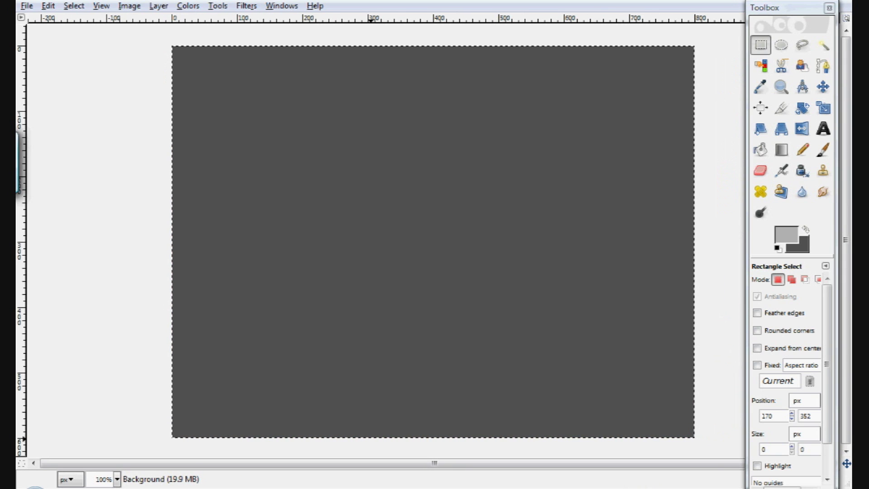
pyautogui.click(644, 484)
pyautogui.click(613, 485)
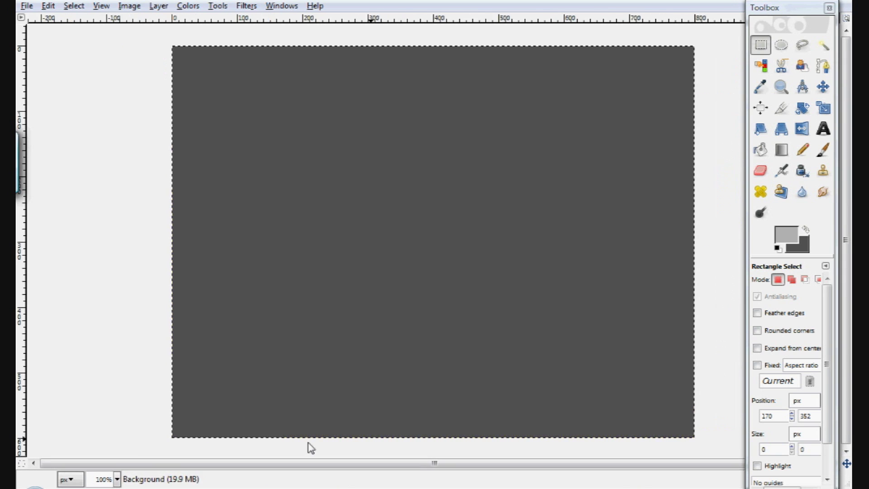
pyautogui.click(243, 140)
pyautogui.click(123, 159)
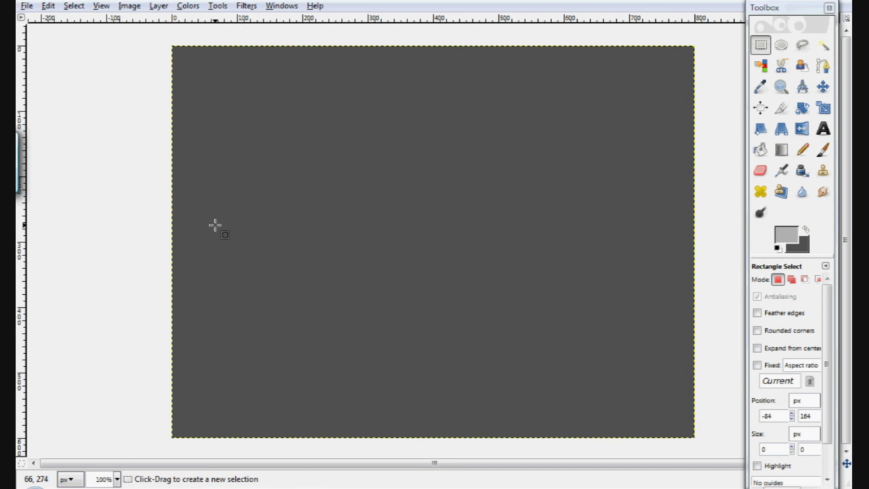
# Swap the foreground and background colours and check the HTML notation of the dark grey foreground.
pyautogui.click(805, 231)
pyautogui.click(793, 237)
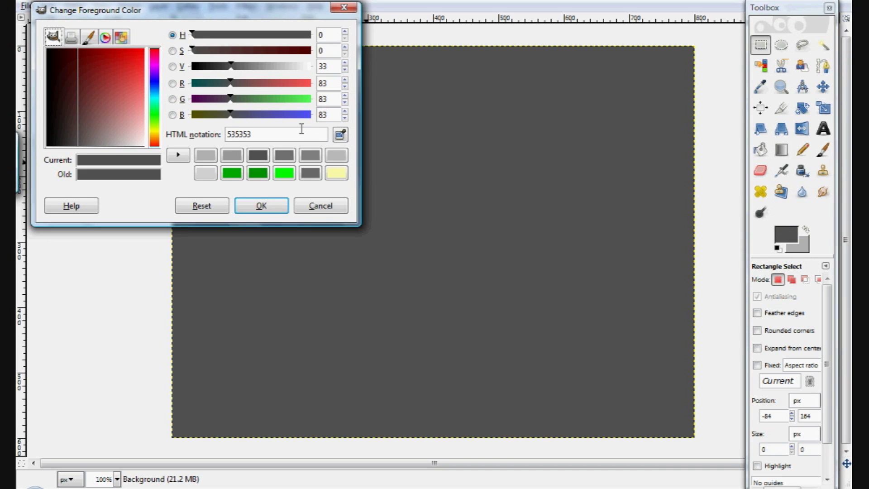
pyautogui.click(268, 136)
pyautogui.click(322, 206)
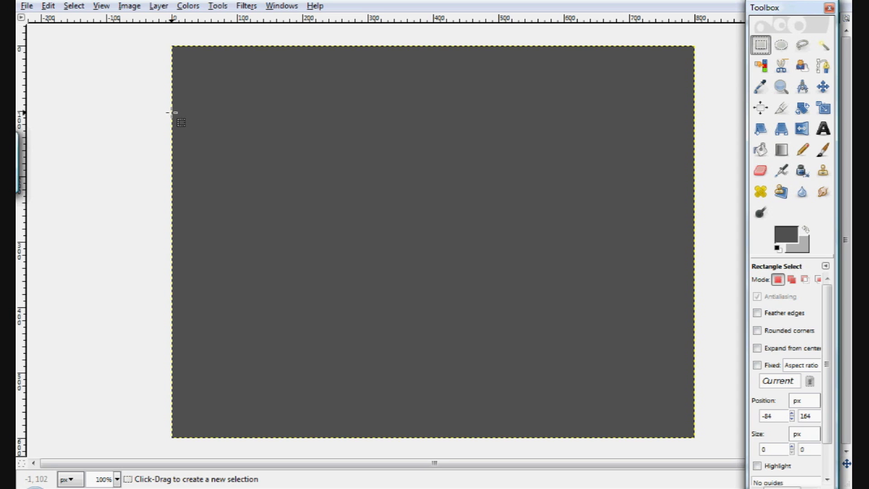
# Select a full-width header band about 801 by 110 px along the upper edge of the image.
pyautogui.moveTo(171, 111); pyautogui.dragTo(694, 44)
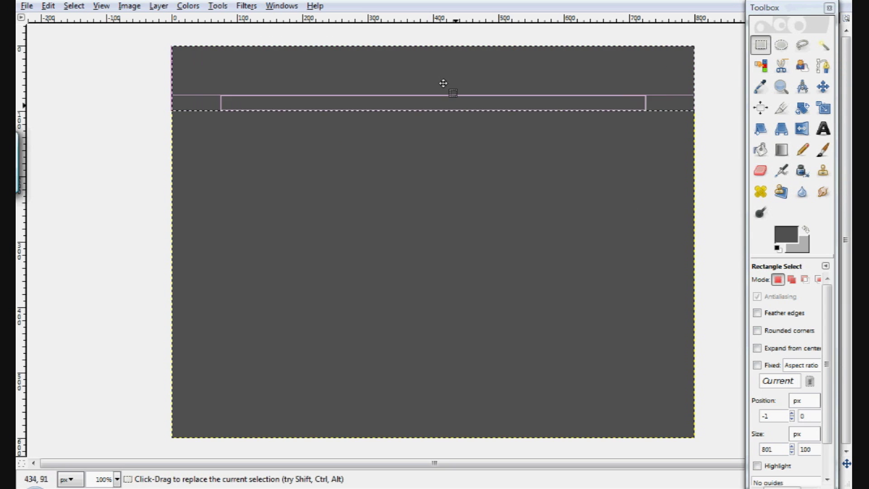
pyautogui.moveTo(436, 54); pyautogui.dragTo(437, 53)
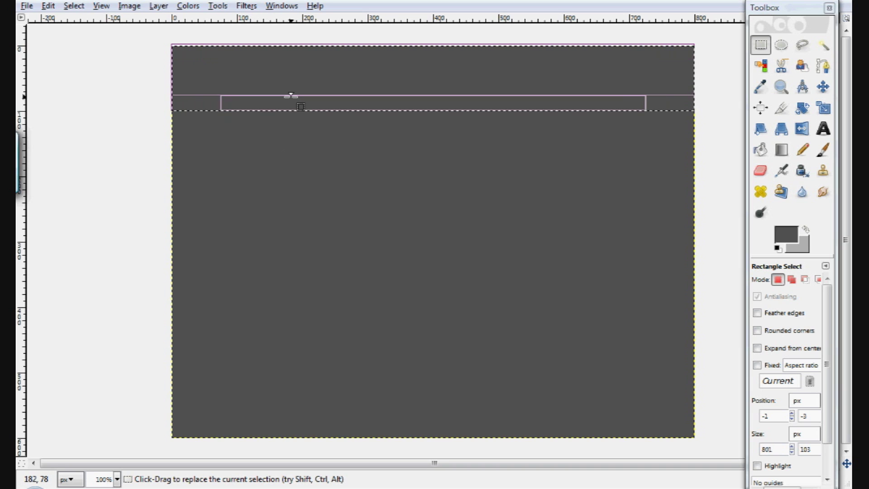
pyautogui.moveTo(287, 106); pyautogui.dragTo(288, 111)
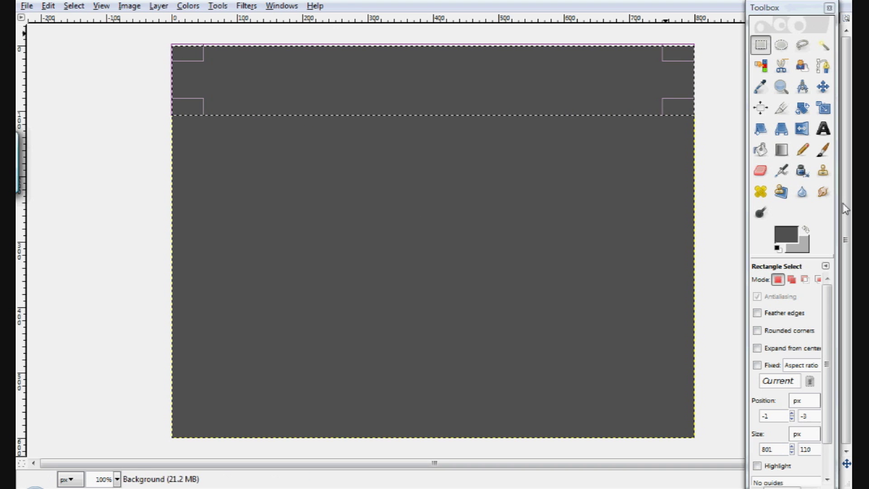
# Set the foreground colour to green 00ab00 and the background colour to bright green 00ff00.
pyautogui.click(797, 236)
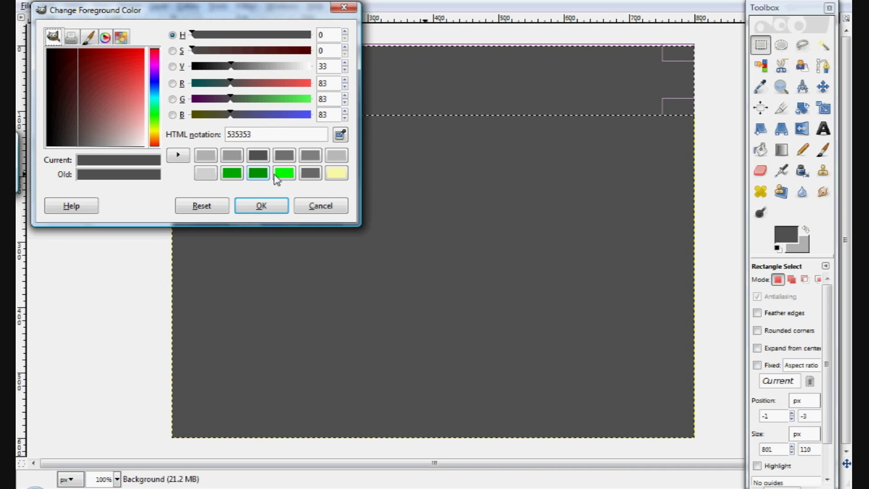
pyautogui.click(236, 177)
pyautogui.click(264, 201)
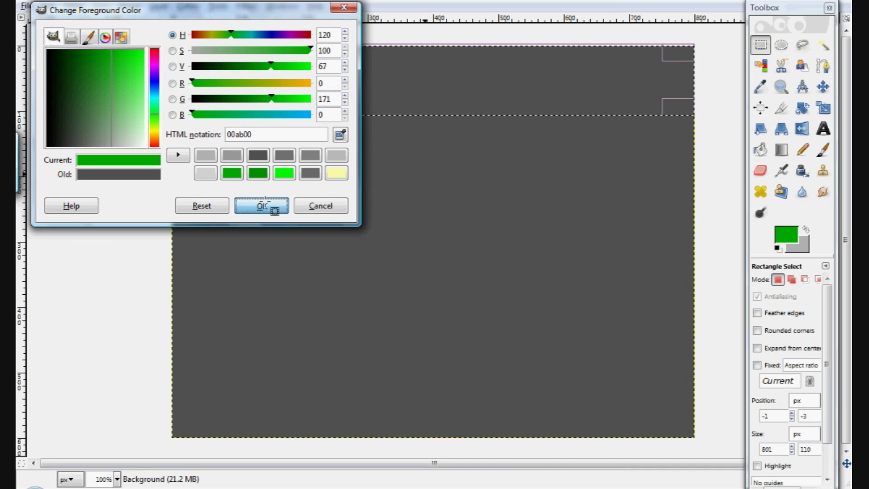
pyautogui.click(806, 248)
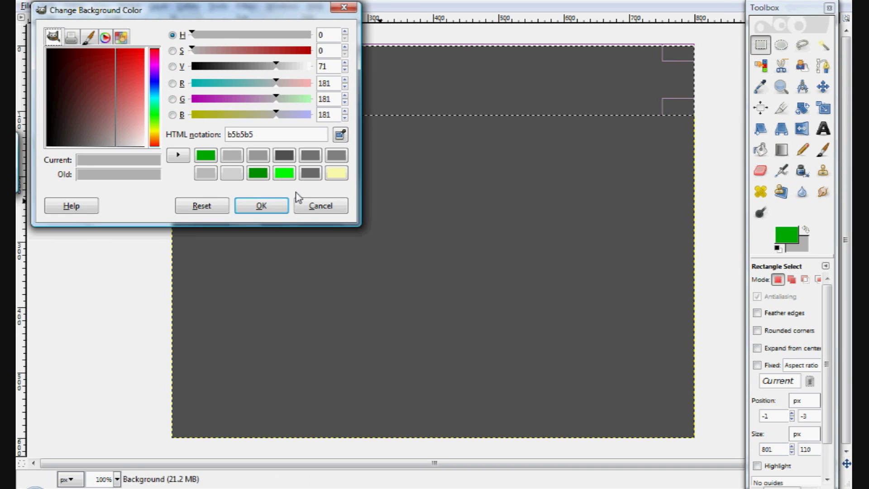
pyautogui.click(284, 173)
pyautogui.click(262, 206)
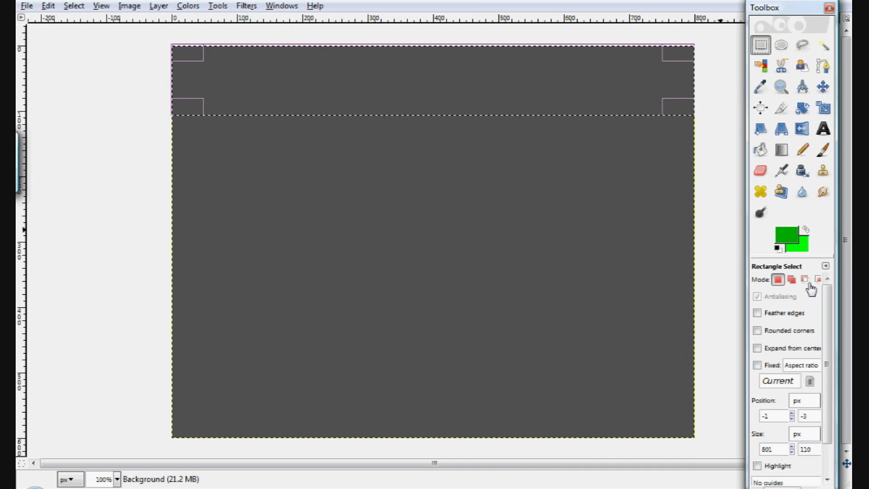
# Fill the header selection with a vertical linear gradient, dark green at its lower edge blending up to bright green.
pyautogui.click(782, 151)
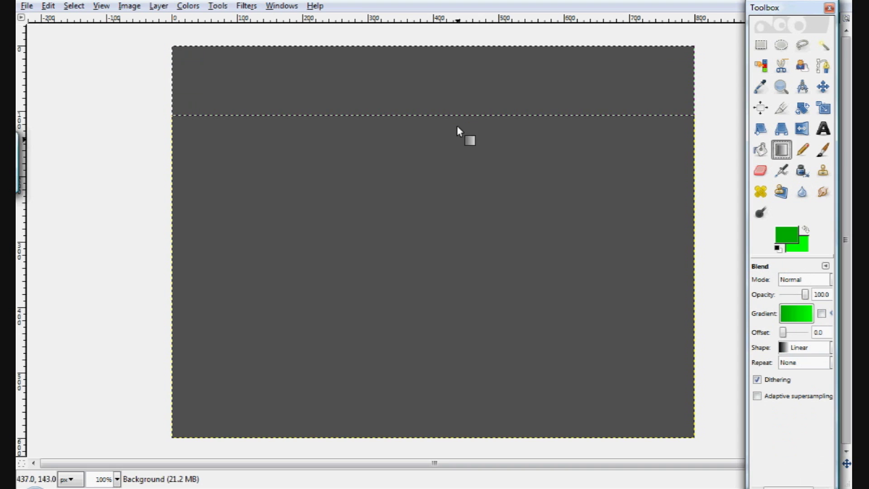
pyautogui.moveTo(457, 126); pyautogui.dragTo(455, 55)
pyautogui.moveTo(407, 126); pyautogui.dragTo(403, 81)
pyautogui.moveTo(405, 128); pyautogui.dragTo(403, 97)
pyautogui.moveTo(401, 48); pyautogui.dragTo(401, 68)
pyautogui.moveTo(400, 37); pyautogui.dragTo(406, 92)
pyautogui.moveTo(406, 33)
pyautogui.mouseDown()
pyautogui.moveTo(406, 107)
pyautogui.moveTo(407, 49)
pyautogui.mouseUp()
pyautogui.moveTo(409, 122); pyautogui.dragTo(407, 79)
pyautogui.moveTo(411, 144); pyautogui.dragTo(408, 109)
pyautogui.moveTo(407, 139); pyautogui.dragTo(402, 23)
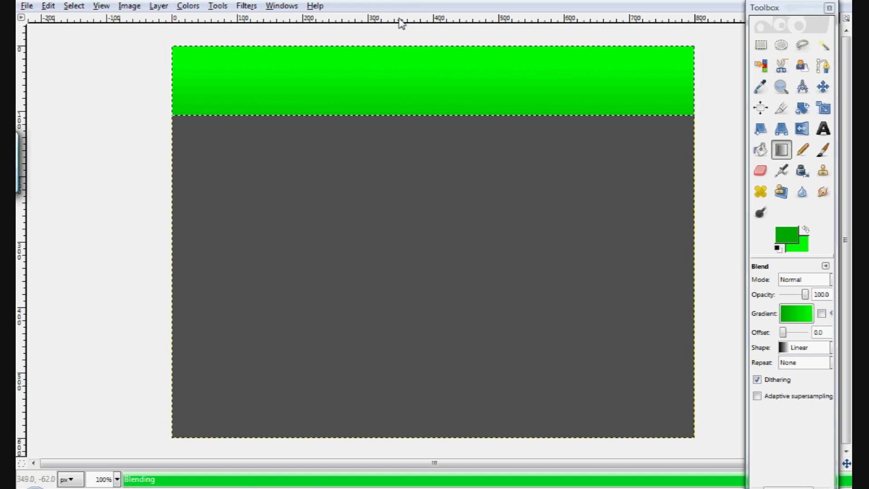
pyautogui.moveTo(410, 120); pyautogui.dragTo(407, 52)
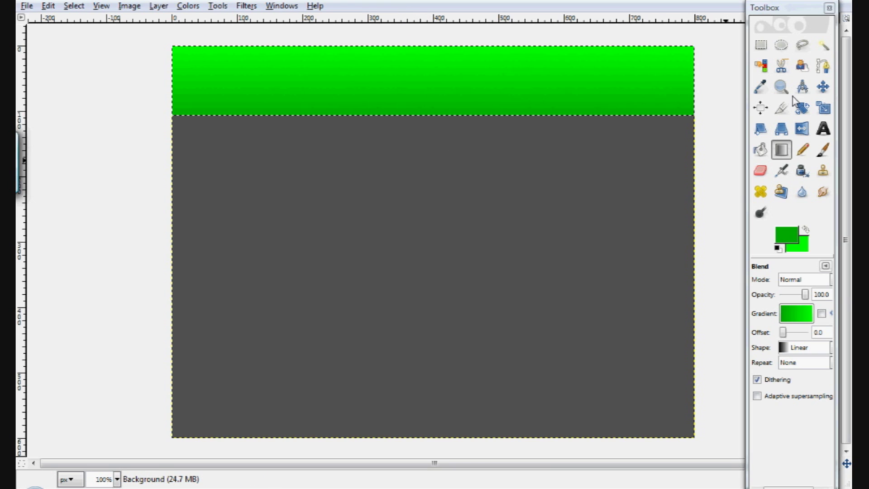
# Set the foreground colour to 53b853 and refill the header selection with a vertical gradient blending upward into the bright green.
pyautogui.click(790, 236)
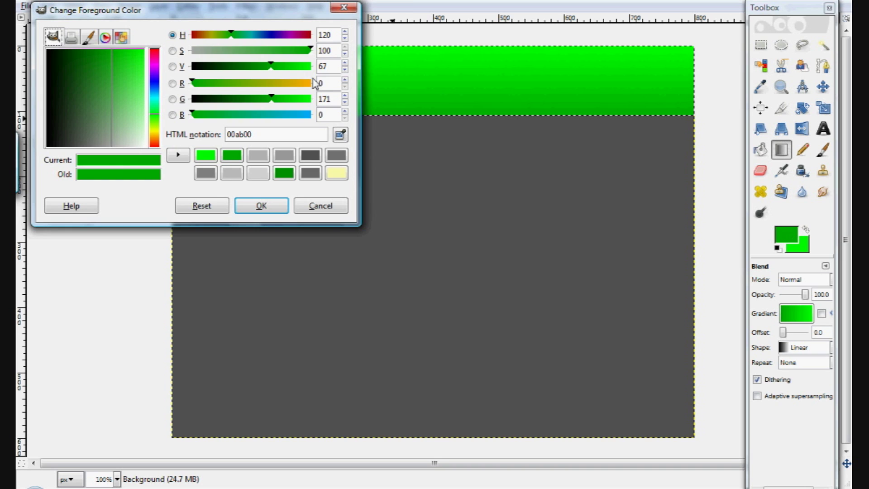
pyautogui.click(125, 97)
pyautogui.click(120, 94)
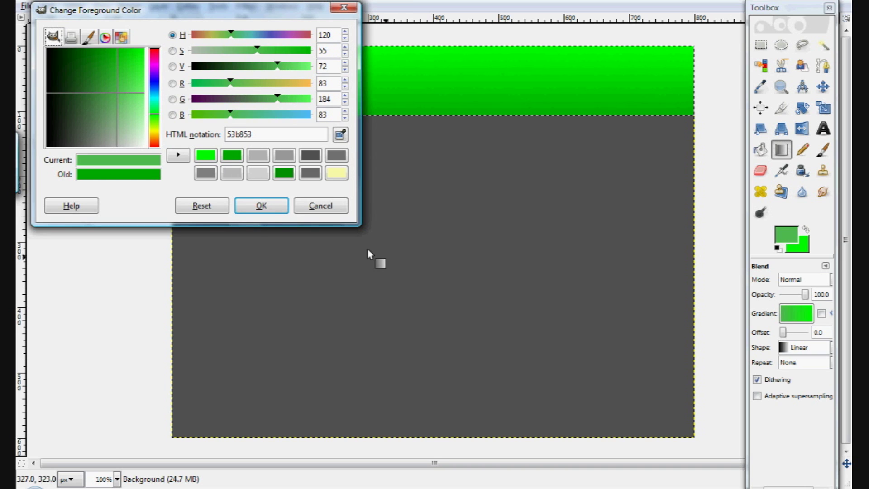
pyautogui.click(260, 205)
pyautogui.moveTo(390, 127); pyautogui.dragTo(385, 48)
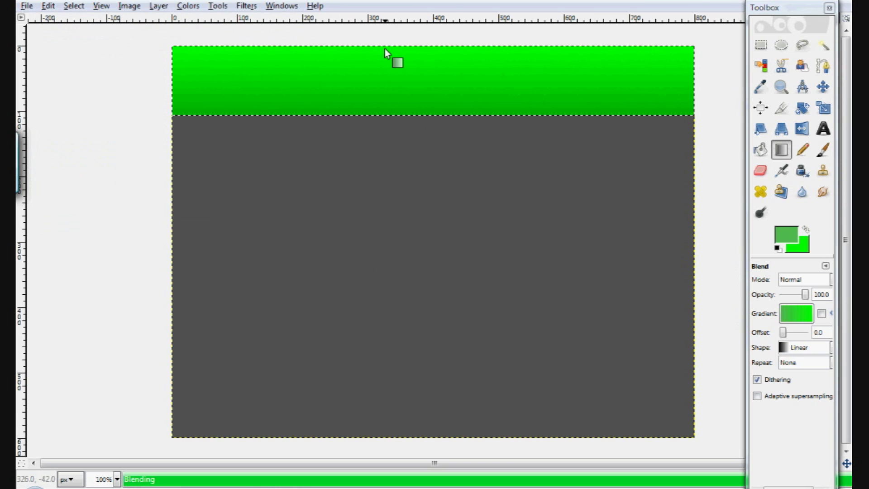
pyautogui.moveTo(390, 150); pyautogui.dragTo(401, 74)
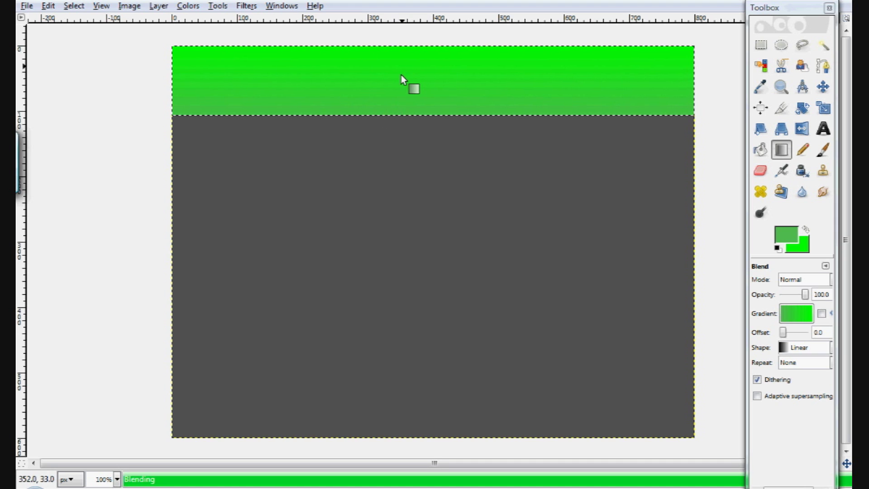
pyautogui.moveTo(406, 158); pyautogui.dragTo(407, 75)
pyautogui.moveTo(410, 143); pyautogui.dragTo(408, 58)
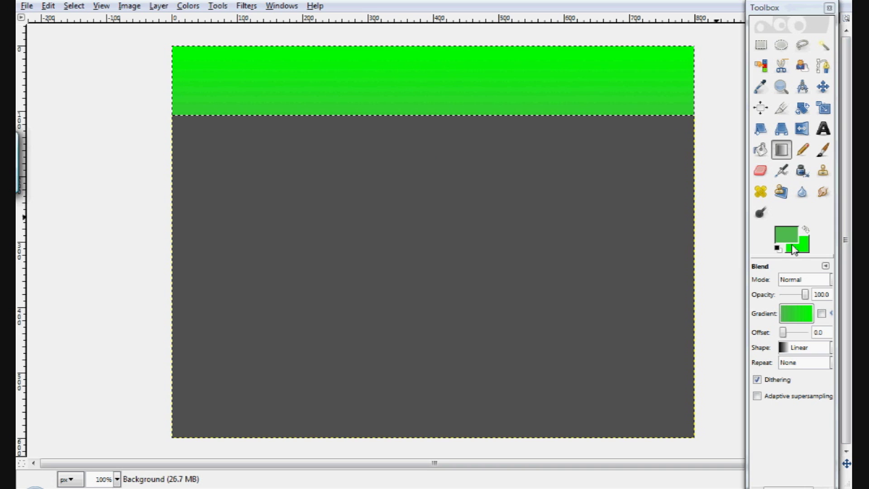
# Replace the header selection with a full-width rectangular strip about 804 by 48 px directly below the green header.
pyautogui.click(760, 45)
pyautogui.click(575, 217)
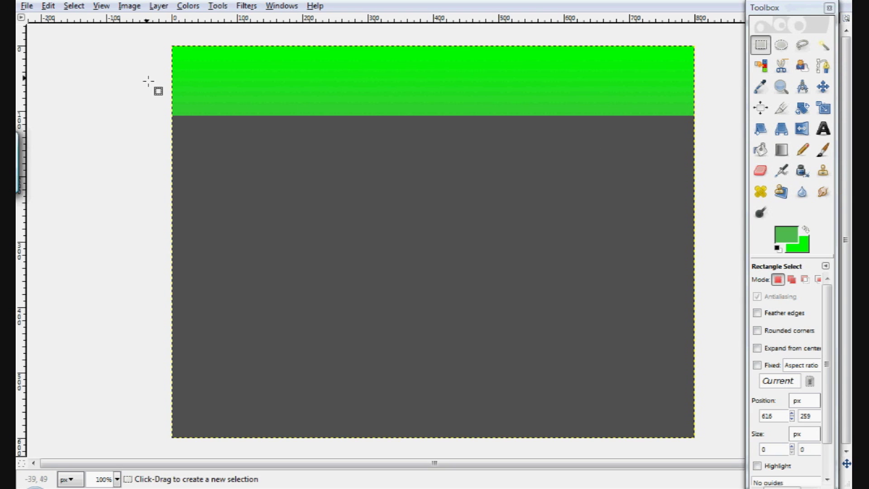
pyautogui.moveTo(171, 115); pyautogui.dragTo(695, 145)
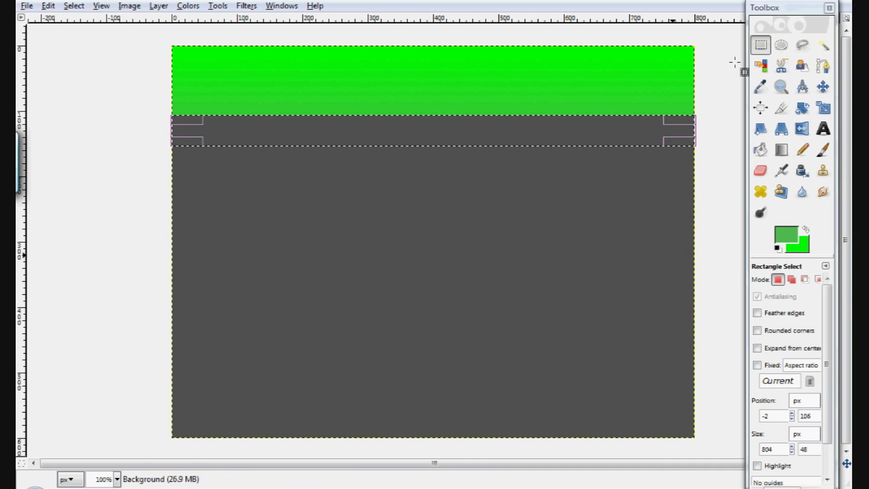
# Set the foreground colour to grey 9a9a9a and the background colour to light grey d0d0d0.
pyautogui.click(791, 235)
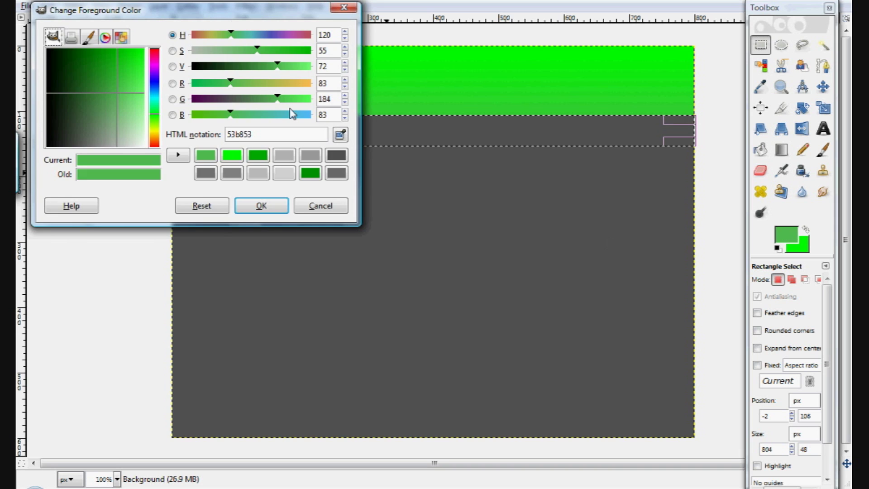
pyautogui.click(318, 157)
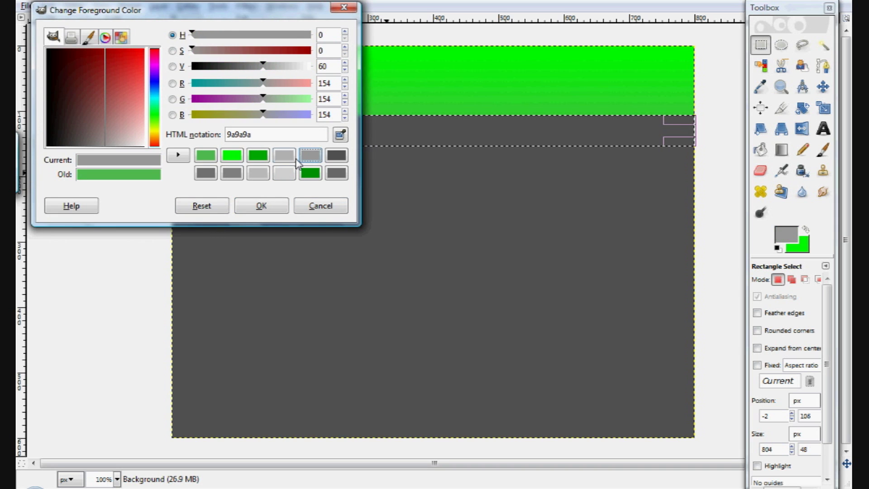
pyautogui.click(261, 206)
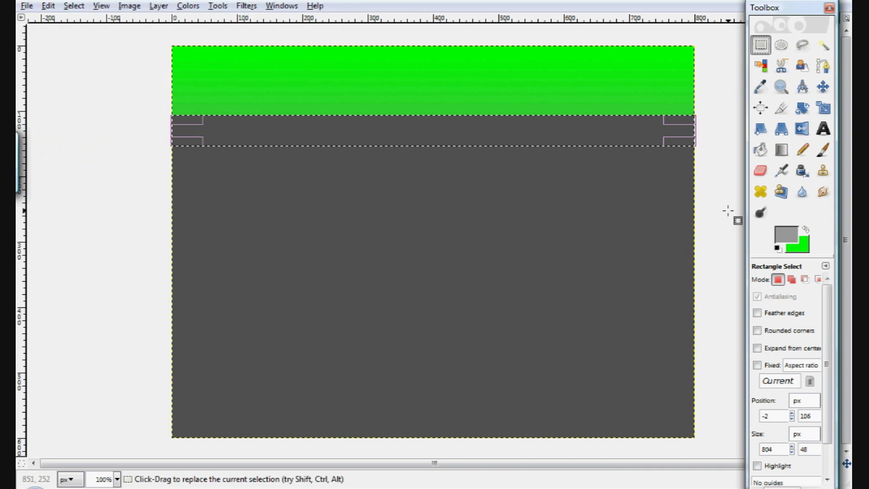
pyautogui.click(790, 238)
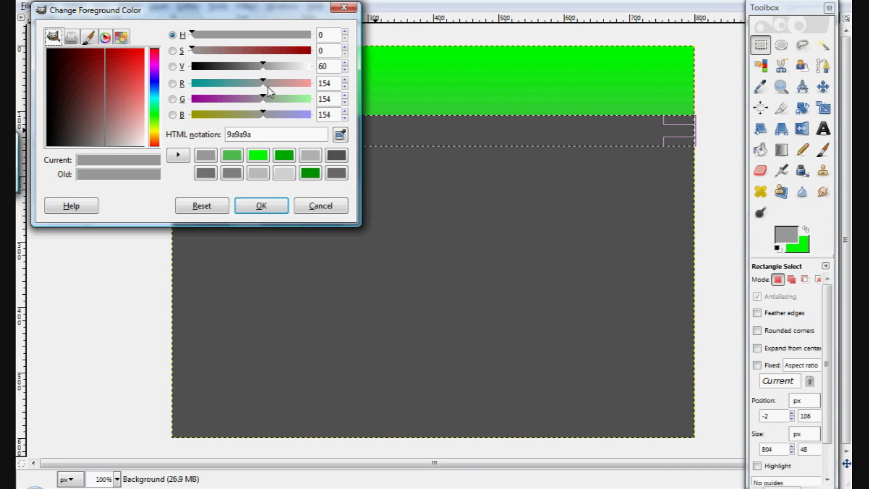
pyautogui.click(278, 206)
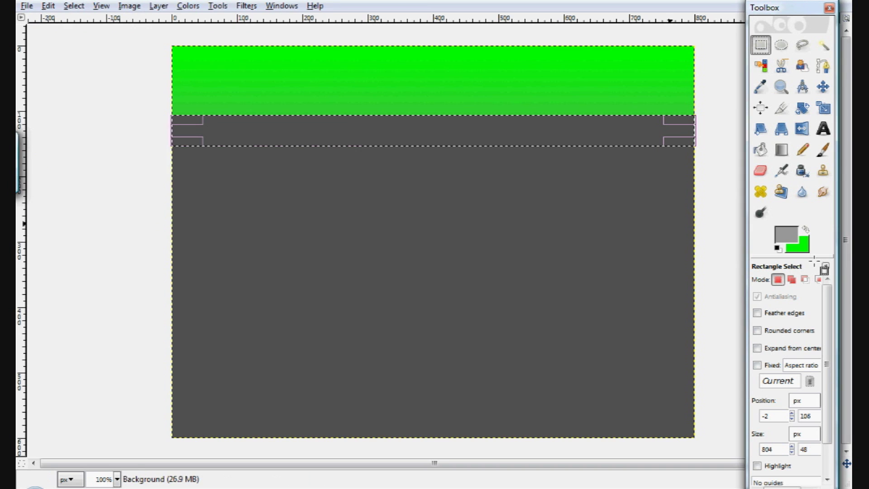
pyautogui.click(804, 249)
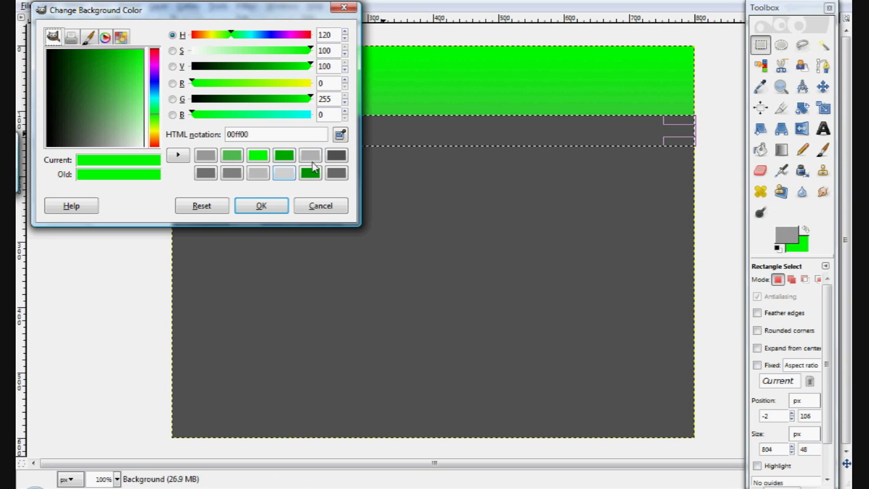
pyautogui.click(275, 174)
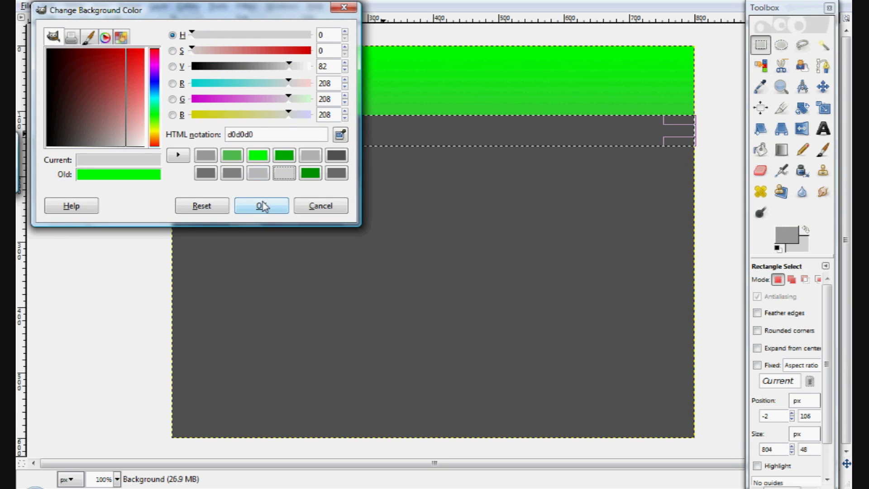
pyautogui.click(273, 211)
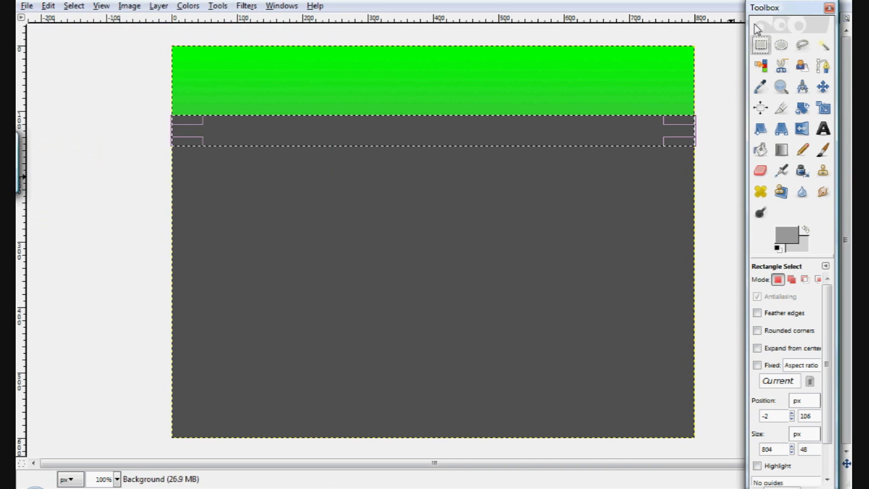
# Fill the strip below the header with a vertical linear gradient from the darker grey up to the light grey.
pyautogui.click(782, 153)
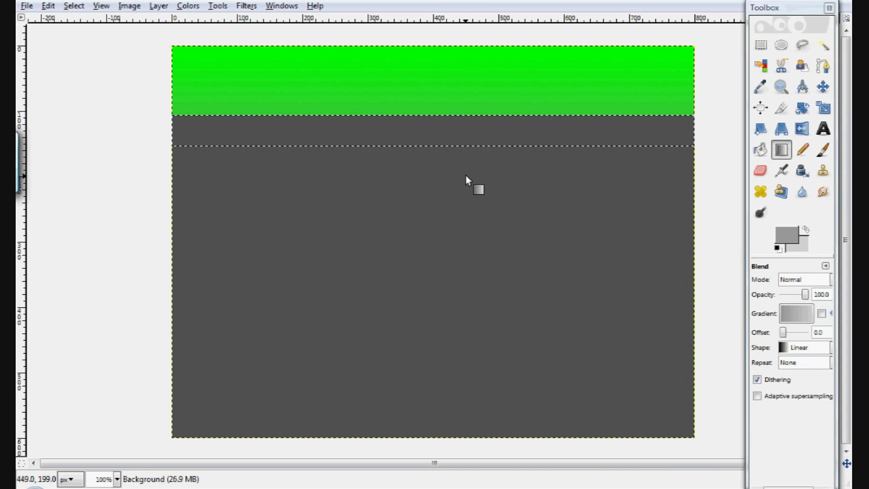
pyautogui.moveTo(466, 175); pyautogui.dragTo(466, 95)
pyautogui.moveTo(428, 115)
pyautogui.mouseDown()
pyautogui.moveTo(425, 185)
pyautogui.moveTo(423, 106)
pyautogui.mouseUp()
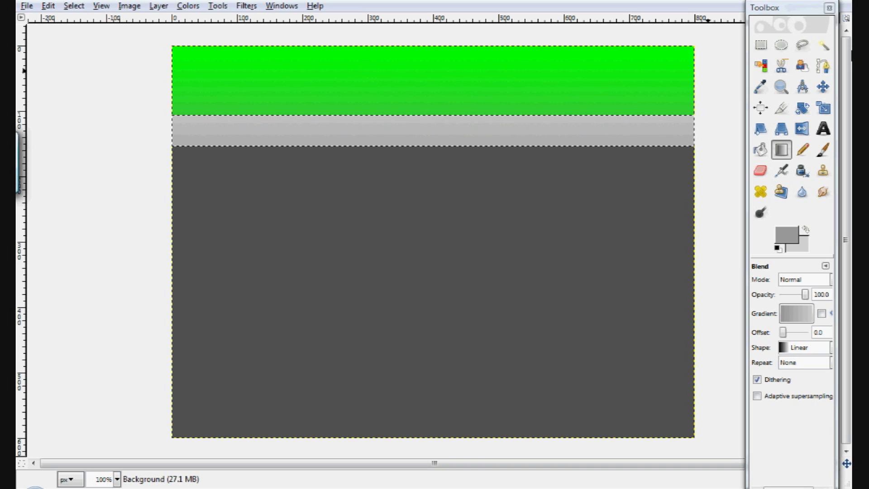
# Replace the current selection with a full-width strip about 800 by 29 px over the lower part of the grey bar.
pyautogui.click(760, 45)
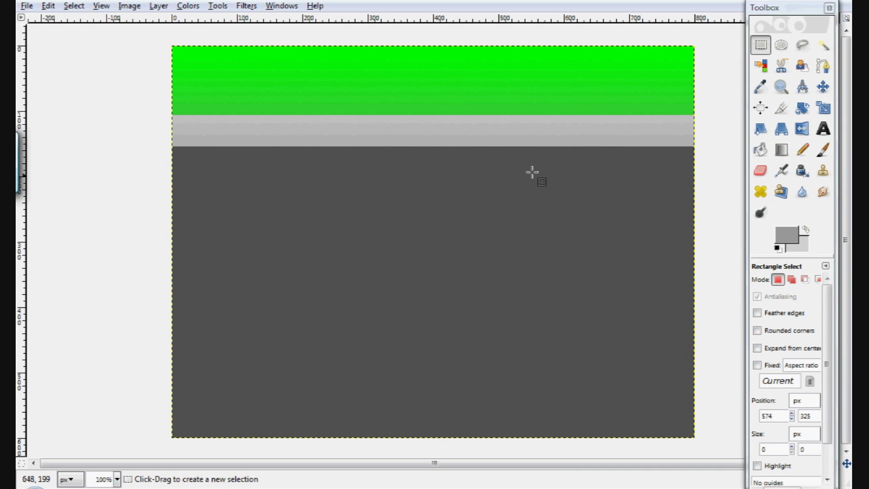
pyautogui.hotkey('ctrl', 't')
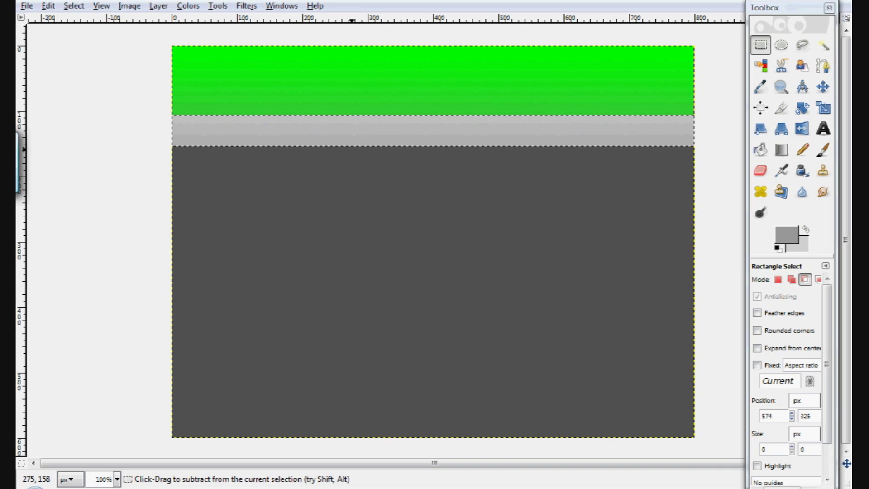
pyautogui.click(367, 113)
pyautogui.hotkey('ctrl', 'z')
pyautogui.moveTo(372, 123); pyautogui.dragTo(371, 135)
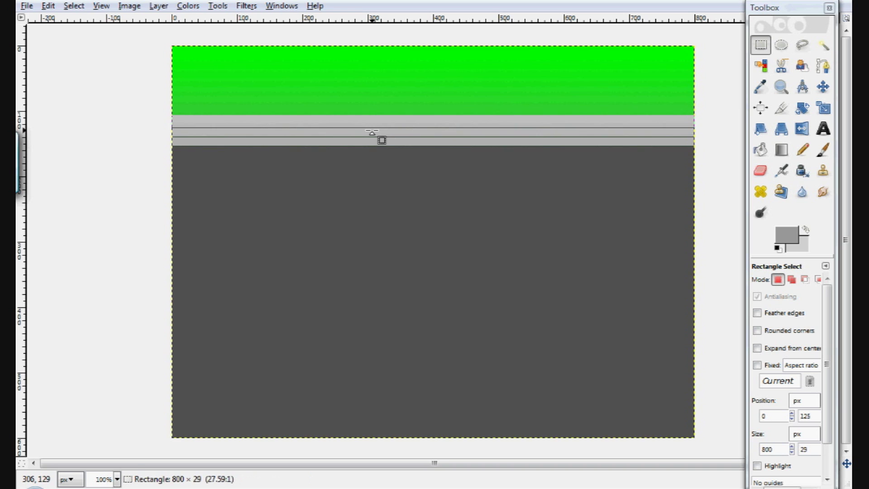
# Swap the foreground and background greys and try filling the selected lower strip with a vertical linear gradient.
pyautogui.click(806, 230)
pyautogui.click(781, 152)
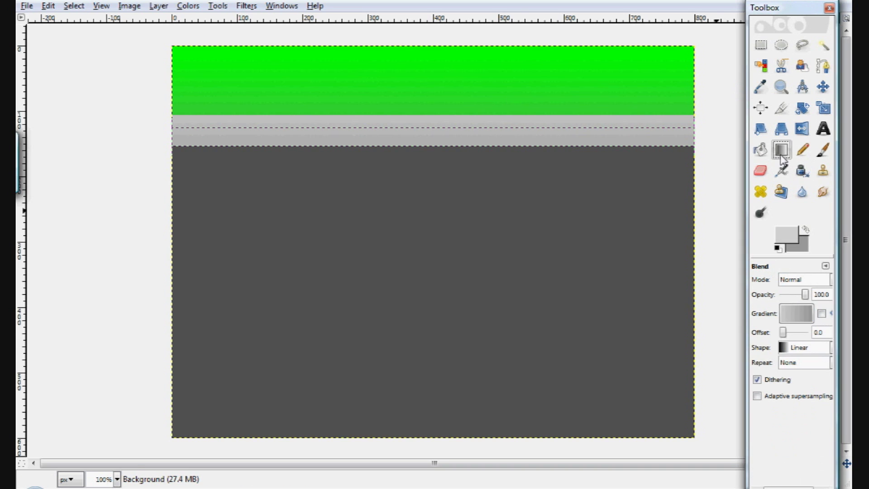
pyautogui.click(506, 97)
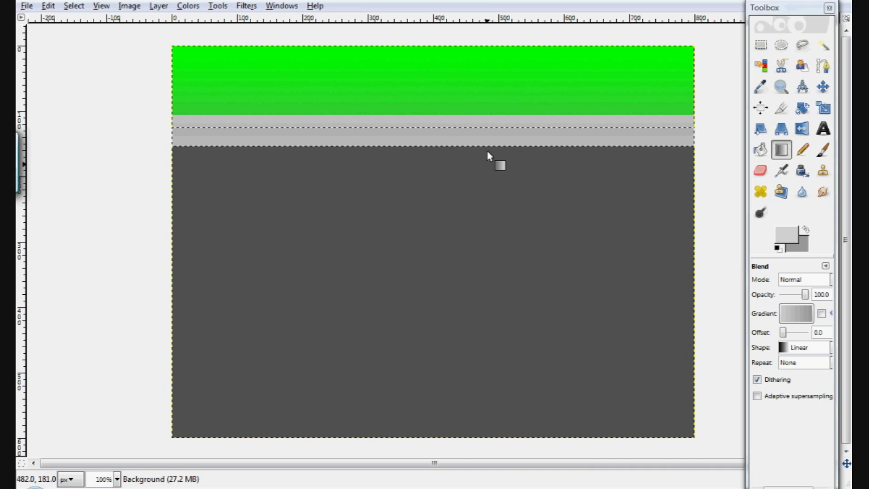
pyautogui.moveTo(488, 100); pyautogui.dragTo(487, 171)
pyautogui.moveTo(490, 136); pyautogui.dragTo(491, 158)
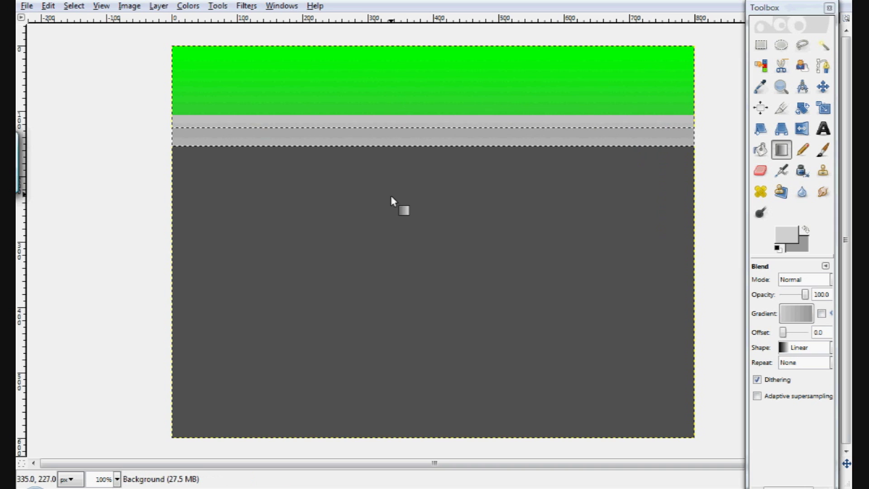
# Deselect the strip, and undo the deselection and the last gradient fills on the grey bar.
pyautogui.click(763, 47)
pyautogui.click(590, 256)
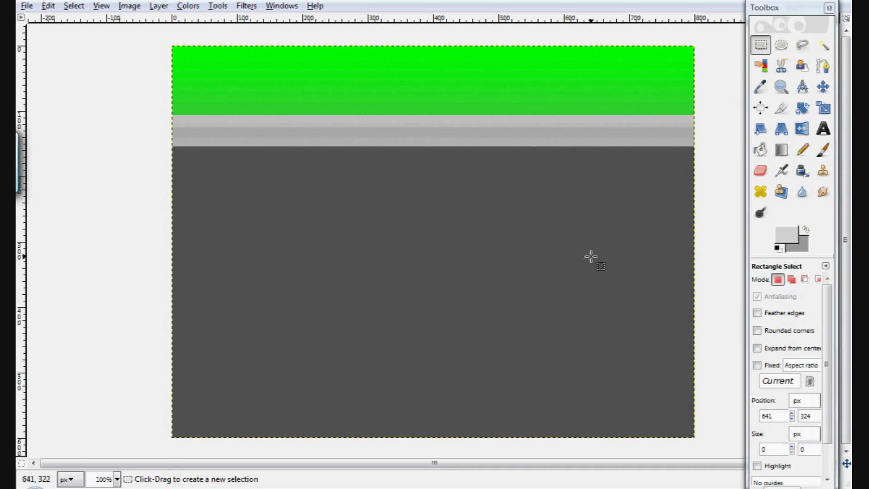
pyautogui.press('ctrl')
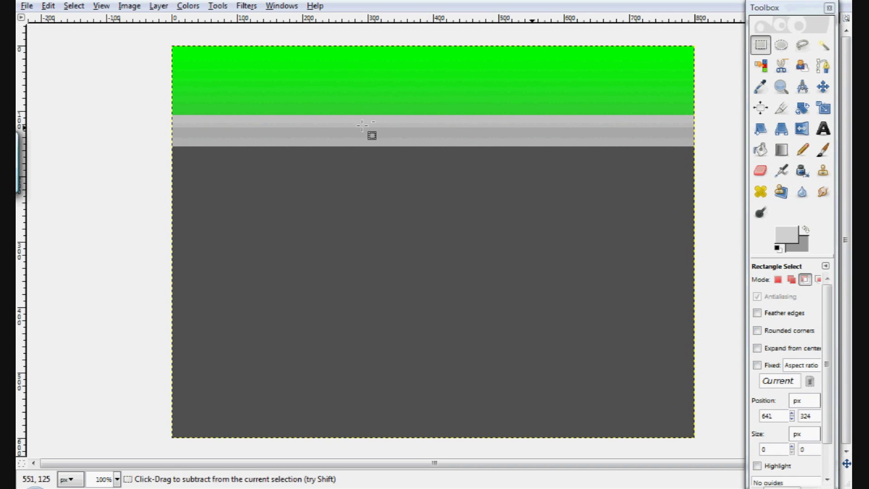
pyautogui.hotkey('ctrl', 'z')
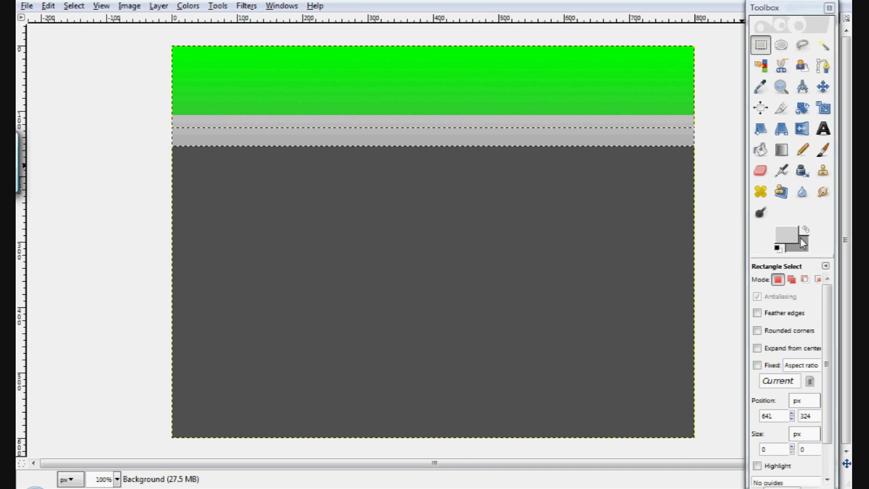
# Set the foreground colour to grey c1c1c1 and the background colour to light grey dedede.
pyautogui.click(805, 236)
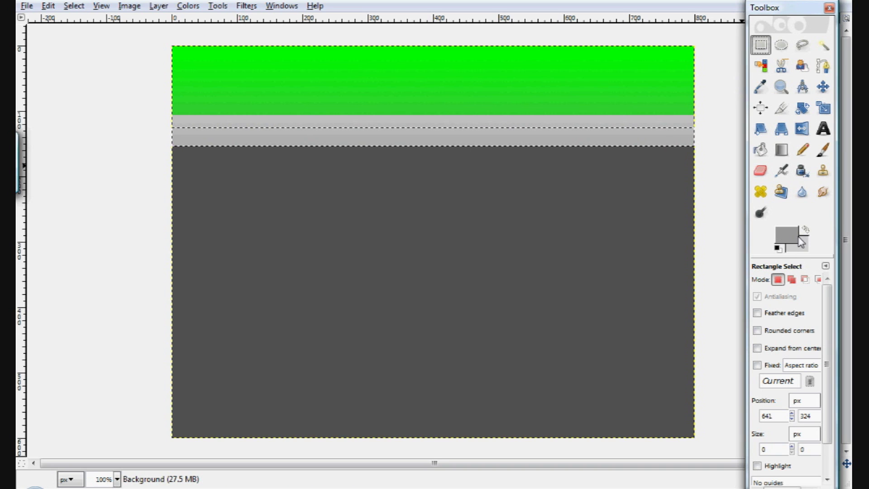
pyautogui.click(790, 234)
pyautogui.moveTo(113, 152); pyautogui.dragTo(123, 165)
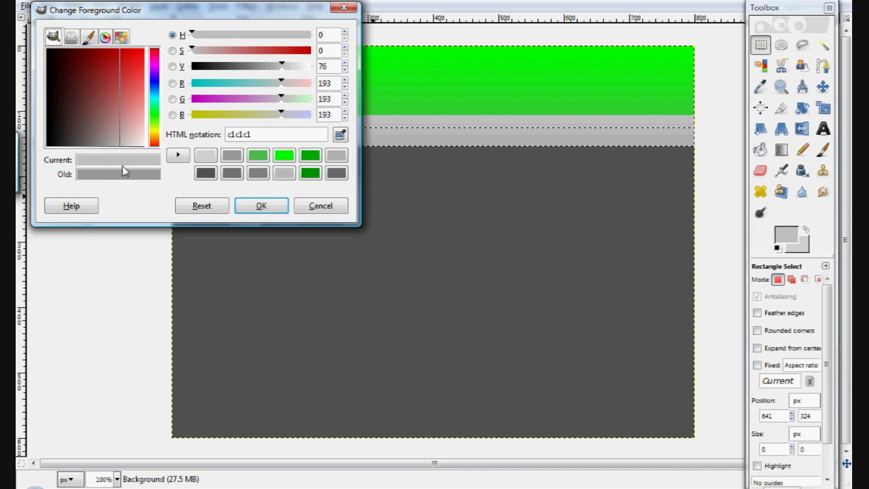
pyautogui.click(261, 209)
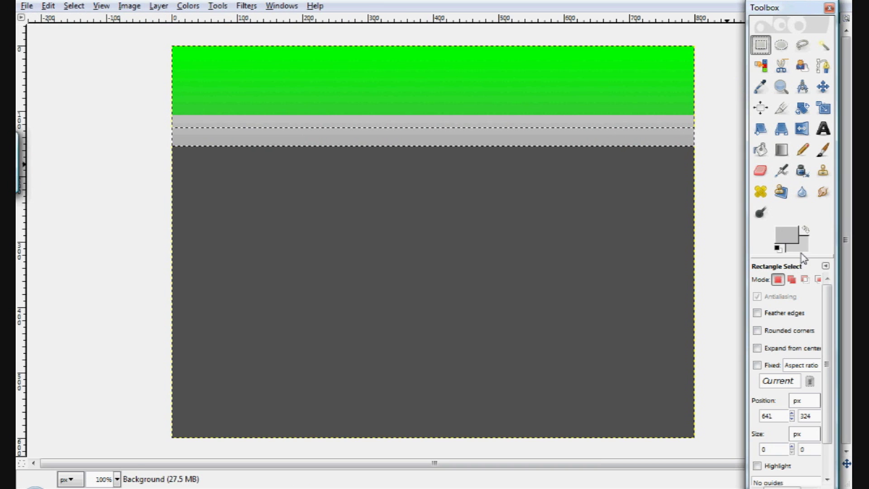
pyautogui.click(801, 252)
pyautogui.moveTo(131, 148); pyautogui.dragTo(132, 155)
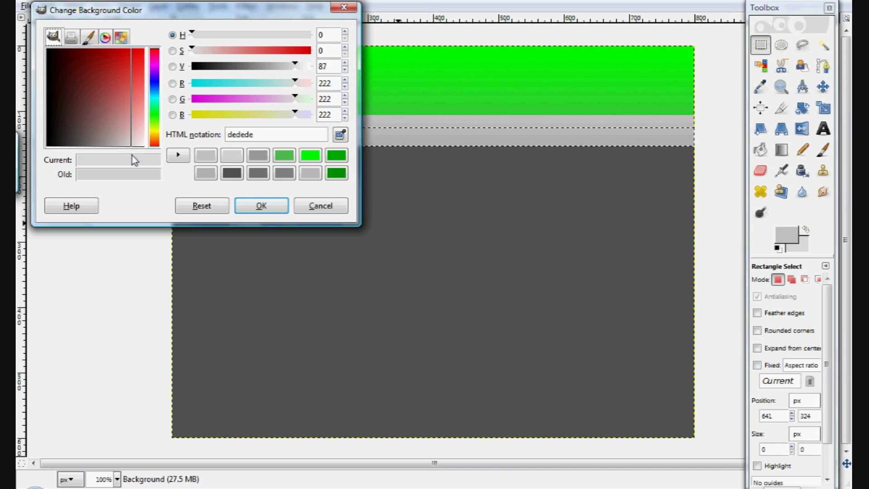
pyautogui.click(262, 206)
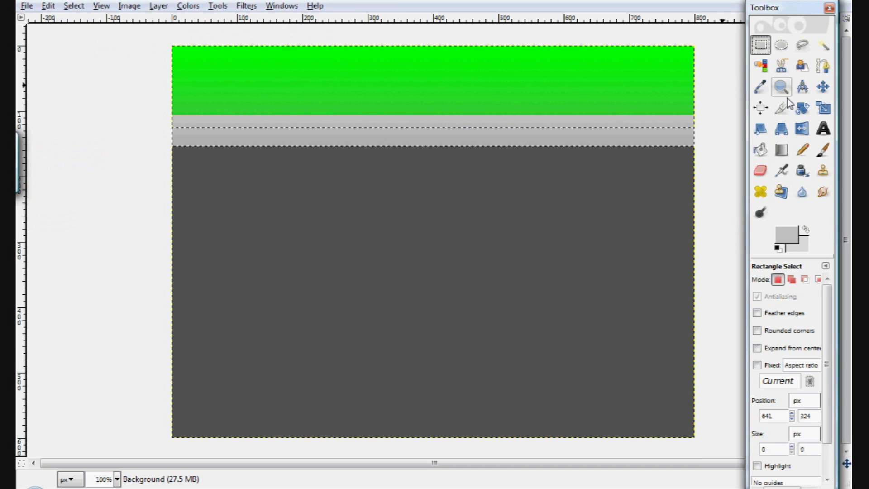
# Fill the selected lower strip of the grey bar with a vertical linear gradient from the foreground grey to the lighter background grey.
pyautogui.click(822, 150)
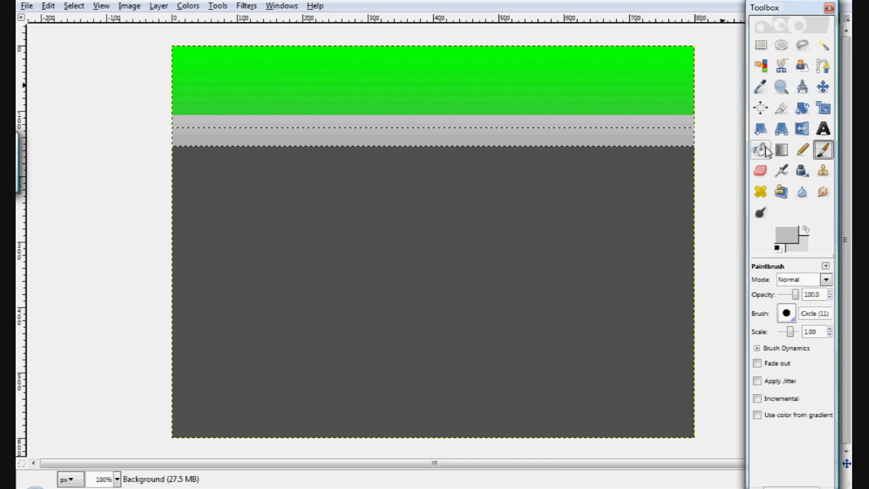
pyautogui.click(781, 150)
pyautogui.moveTo(477, 168)
pyautogui.mouseDown()
pyautogui.moveTo(473, 110)
pyautogui.moveTo(458, 200)
pyautogui.moveTo(464, 178)
pyautogui.mouseUp()
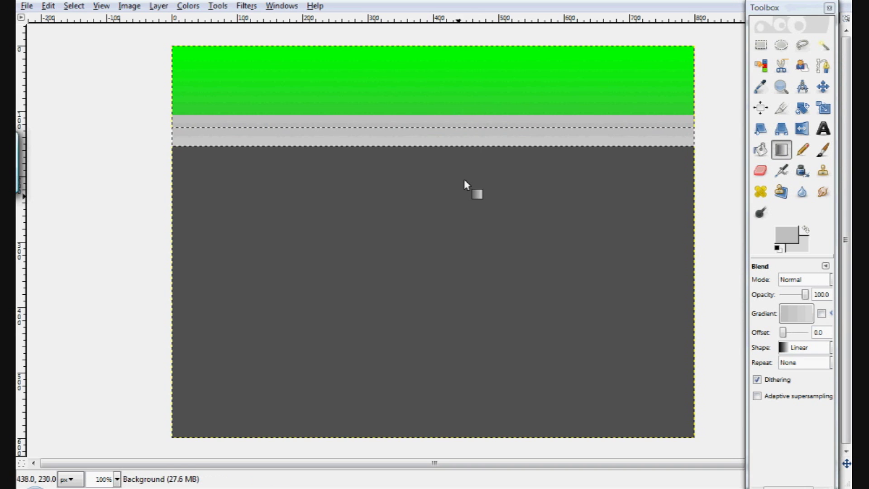
pyautogui.click(761, 45)
pyautogui.click(577, 208)
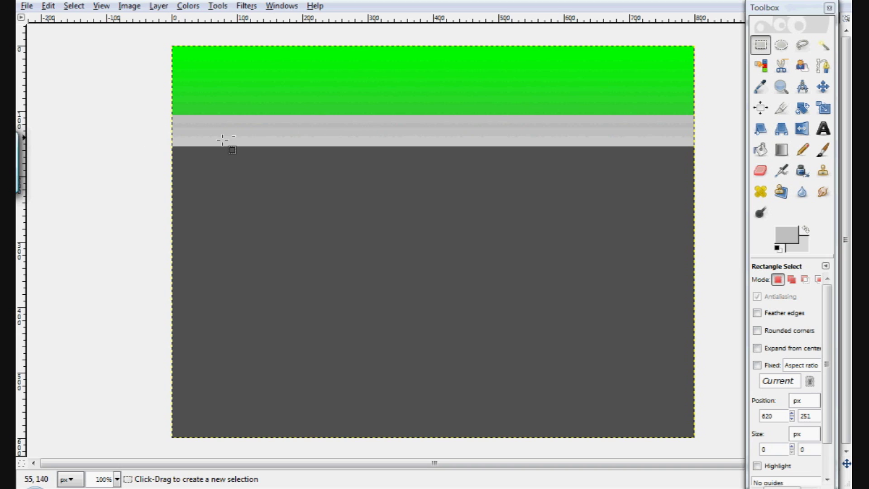
pyautogui.moveTo(153, 147); pyautogui.dragTo(706, 128)
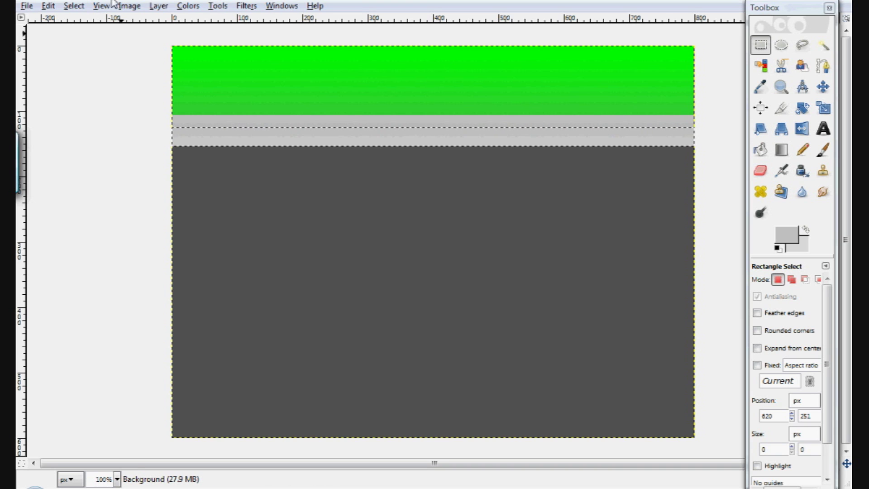
# Set the foreground colour to a7a7a7, stroke the lower strip's selection with a 1 px solid line, and deselect it.
pyautogui.click(48, 5)
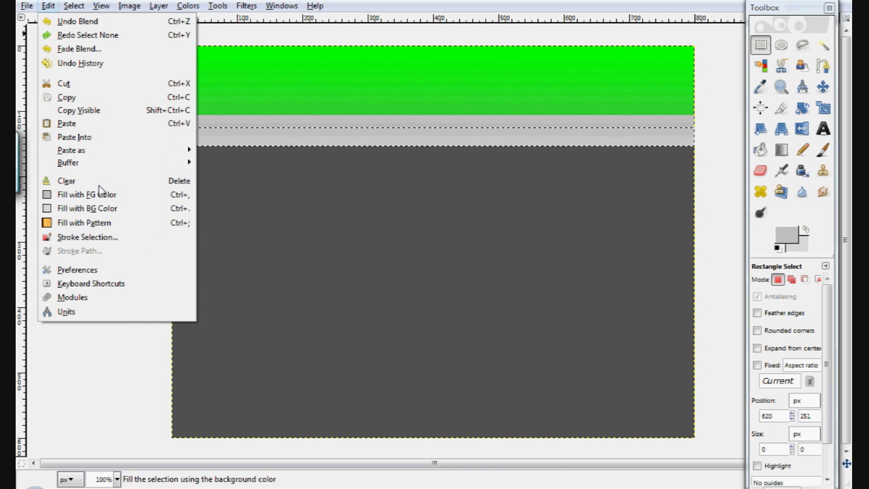
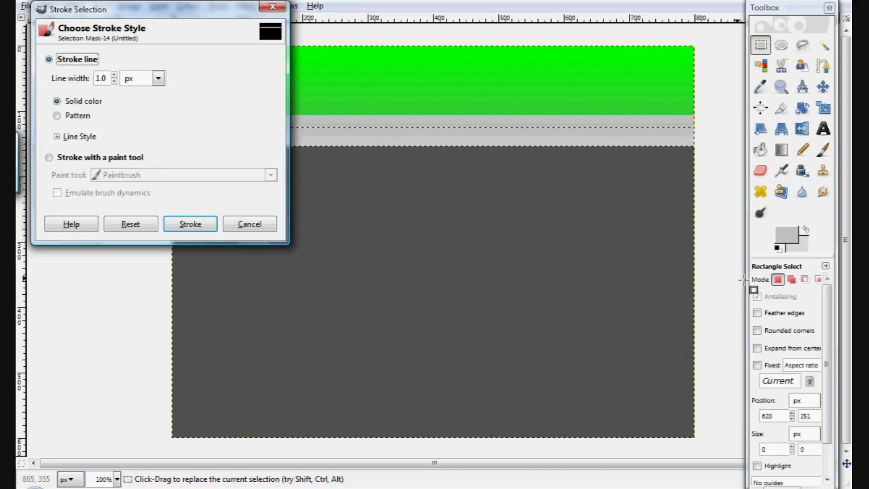
pyautogui.click(786, 236)
pyautogui.moveTo(120, 146); pyautogui.dragTo(110, 147)
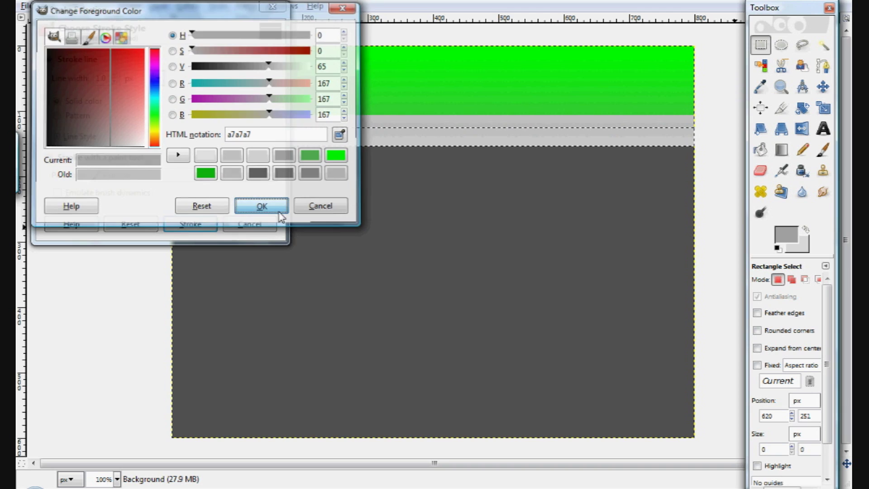
pyautogui.click(279, 211)
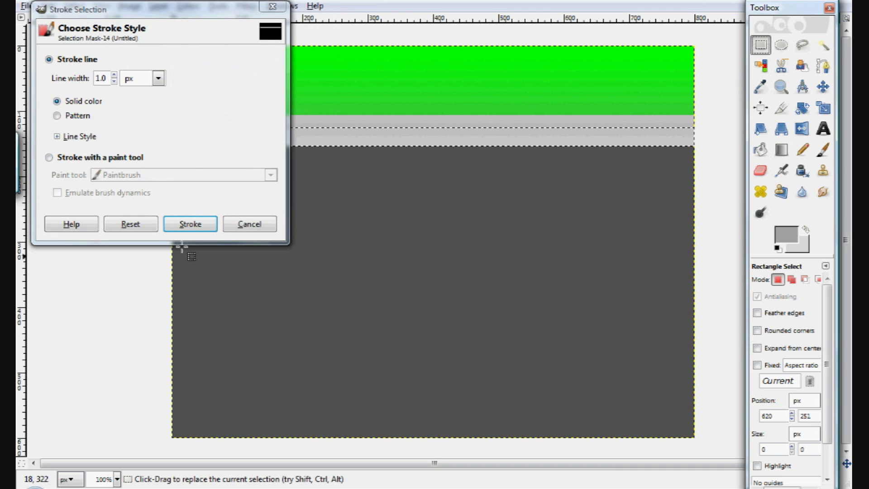
pyautogui.click(190, 224)
pyautogui.click(347, 222)
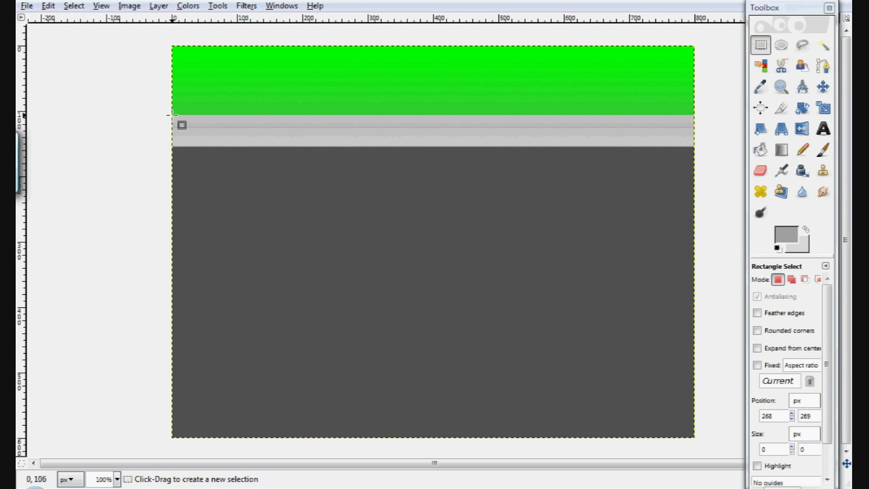
# Select the grey bar's upper strip, about 820 by 22 px, and place a copy of it over the bar's bottom edge.
pyautogui.moveTo(171, 115); pyautogui.dragTo(709, 132)
pyautogui.press('ctrl')
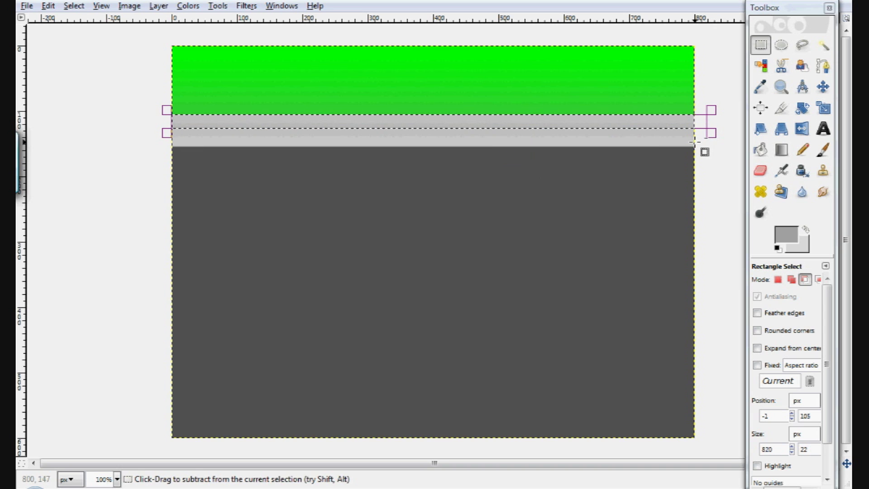
pyautogui.hotkey('ctrl', 'c')
pyautogui.moveTo(602, 120); pyautogui.dragTo(603, 146)
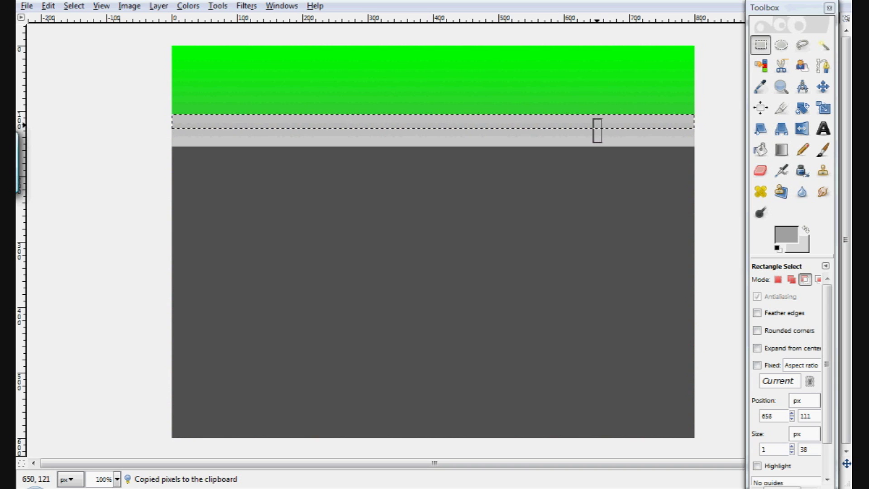
pyautogui.moveTo(595, 122); pyautogui.dragTo(594, 149)
# Flip the floating strip copy vertically and anchor it to the background layer.
pyautogui.click(802, 128)
pyautogui.click(533, 149)
pyautogui.click(761, 45)
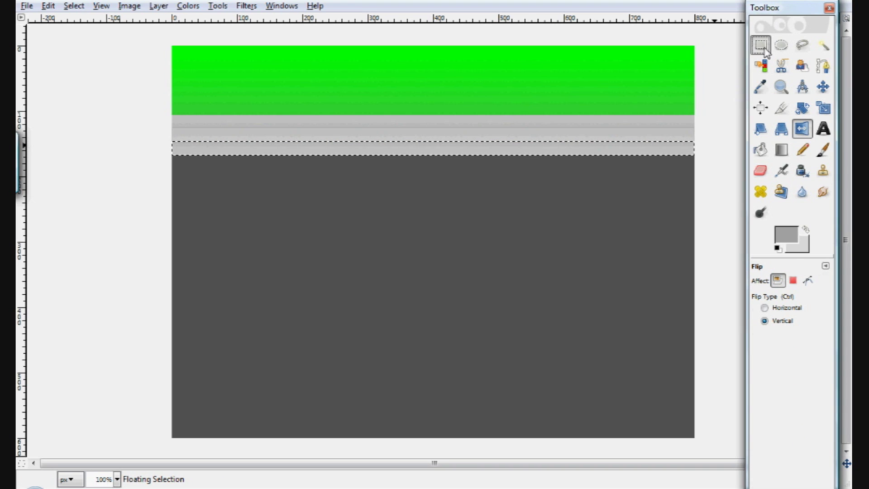
pyautogui.click(615, 241)
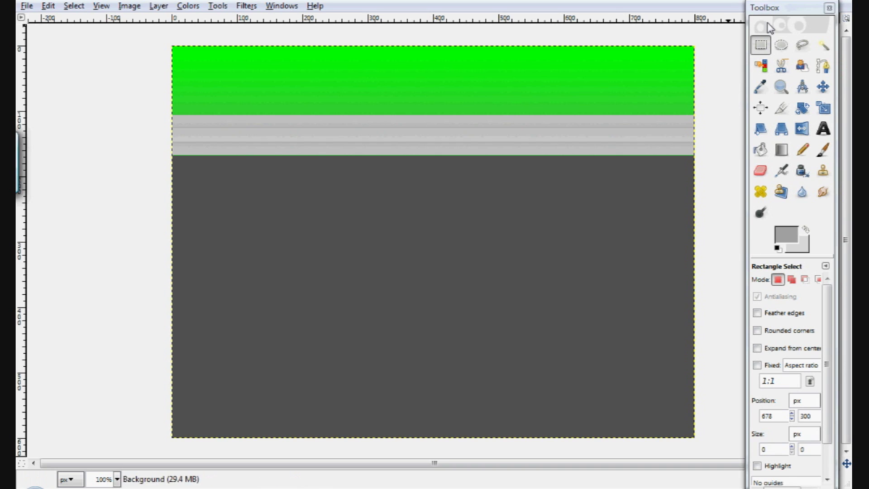
# Select the thin green line along the grey bar's bottom edge with Fuzzy Select.
pyautogui.press('z')
pyautogui.moveTo(115, 145); pyautogui.dragTo(216, 159)
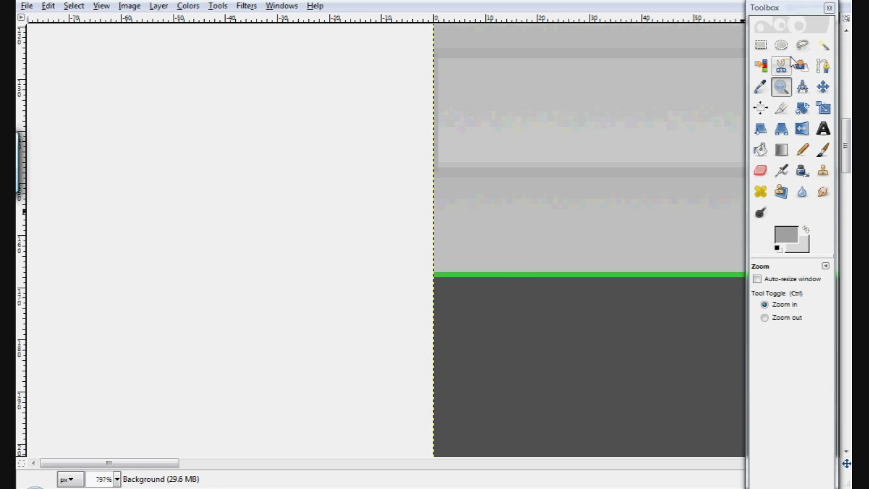
pyautogui.click(823, 45)
pyautogui.moveTo(578, 278); pyautogui.dragTo(580, 274)
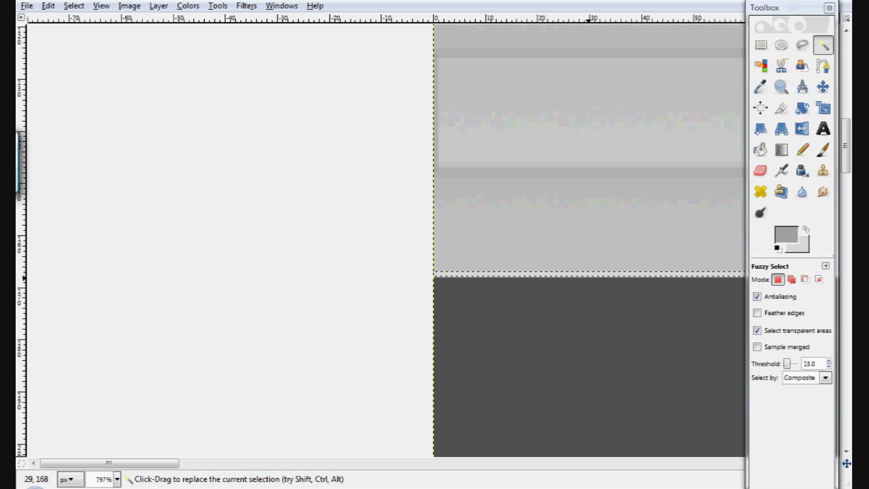
pyautogui.moveTo(589, 276); pyautogui.dragTo(671, 294)
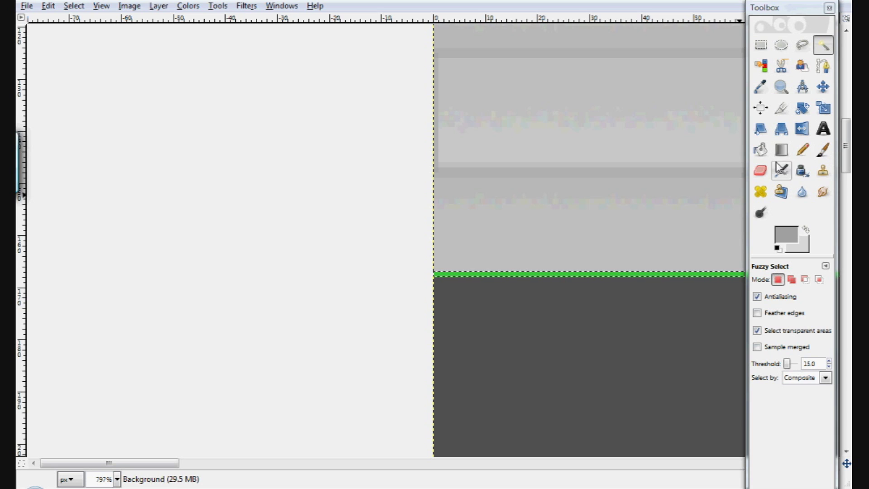
# Pick the dark grey page background as foreground colour, fill the selected green line with it, and deselect.
pyautogui.click(760, 86)
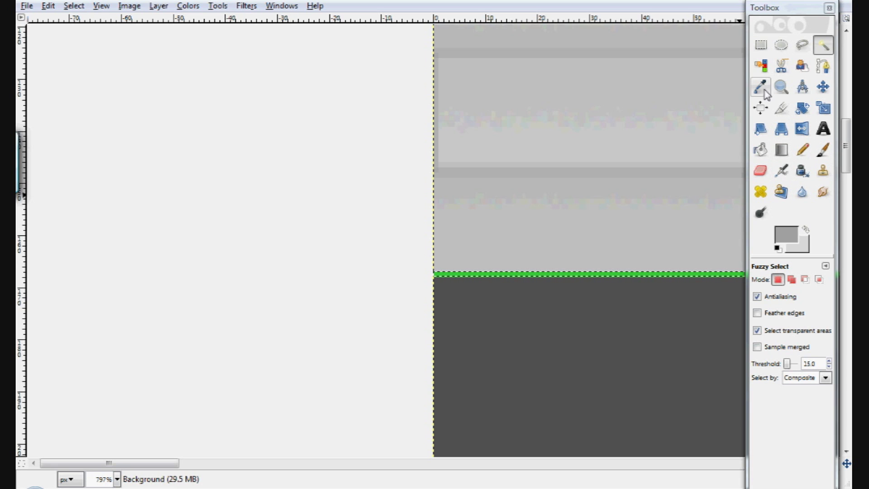
pyautogui.click(673, 305)
pyautogui.click(760, 149)
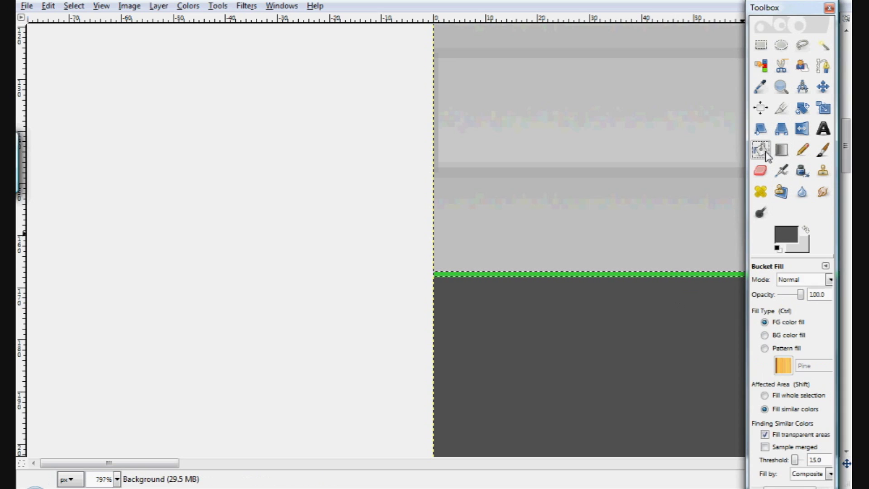
pyautogui.click(677, 273)
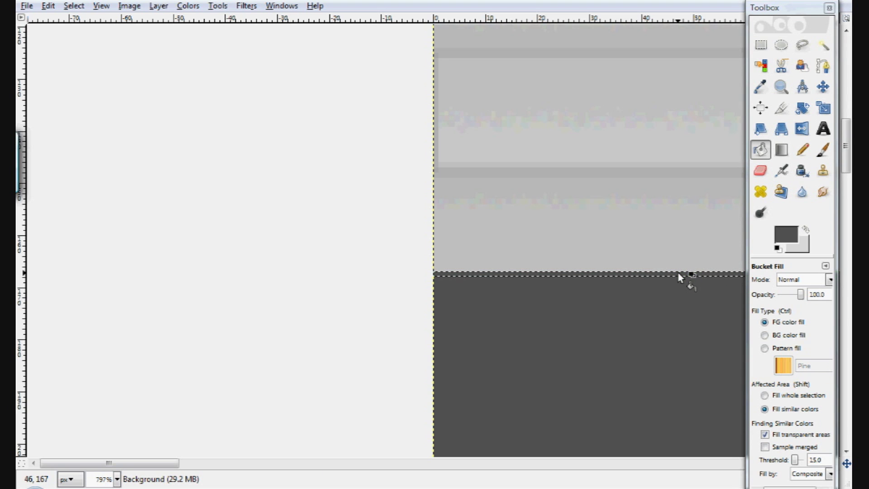
pyautogui.click(761, 45)
pyautogui.click(646, 388)
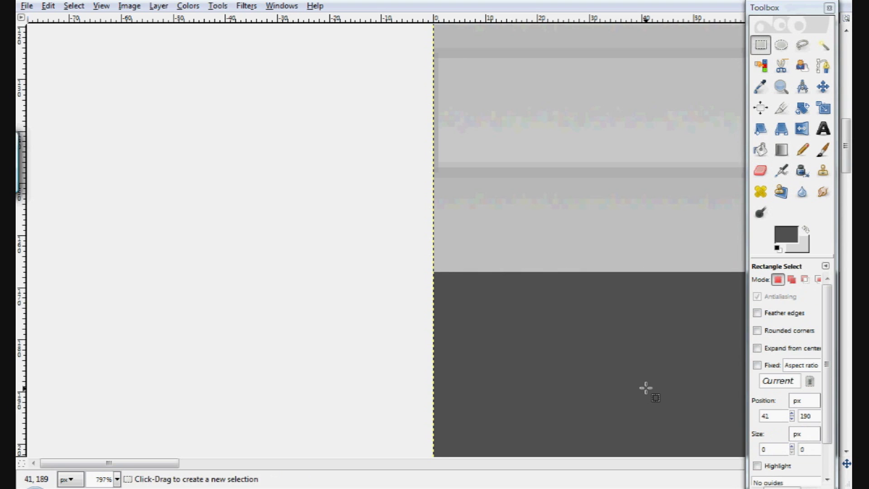
pyautogui.press('z')
pyautogui.click(646, 388)
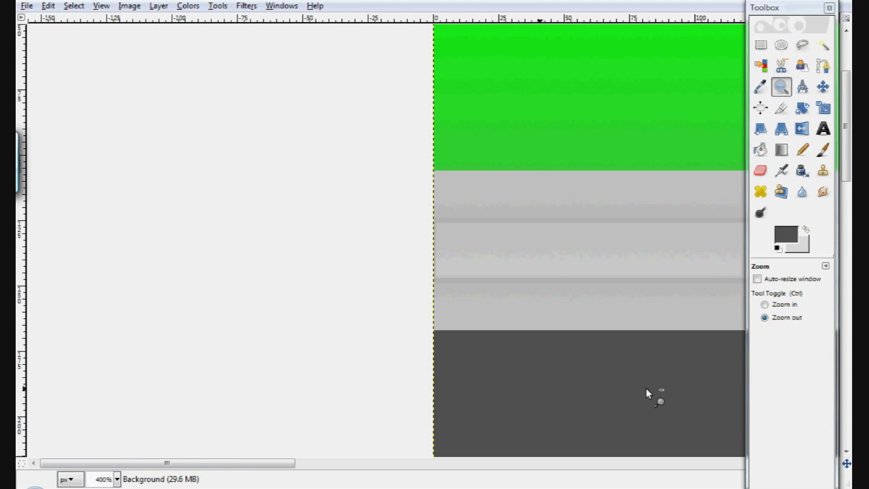
# Select a sidebar rectangle about 259 by 467 px below the navigation bar, starting at the canvas's left edge.
pyautogui.click(645, 388)
pyautogui.click(645, 388)
pyautogui.click(646, 388)
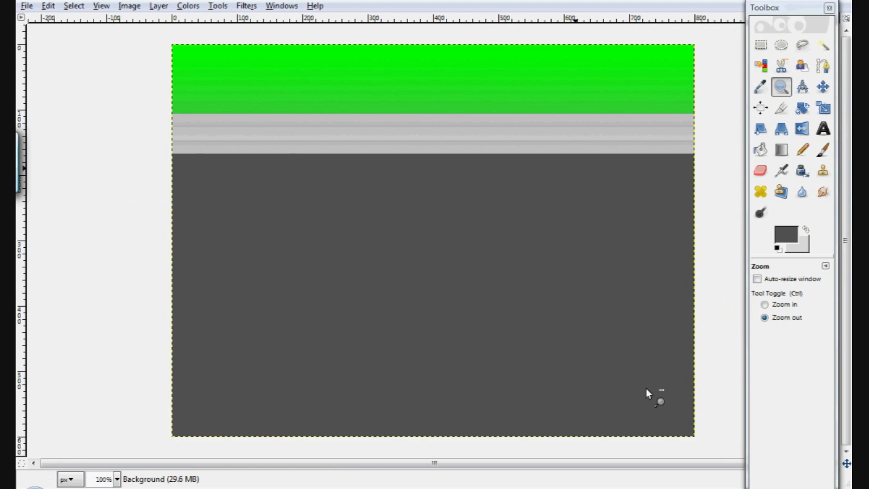
pyautogui.click(645, 388)
pyautogui.press('ctrl')
pyautogui.moveTo(247, 114); pyautogui.dragTo(634, 407)
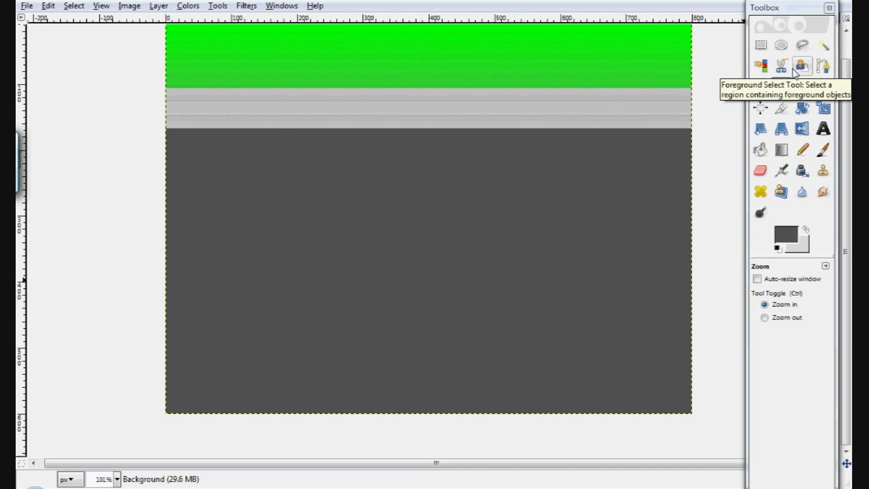
pyautogui.click(760, 45)
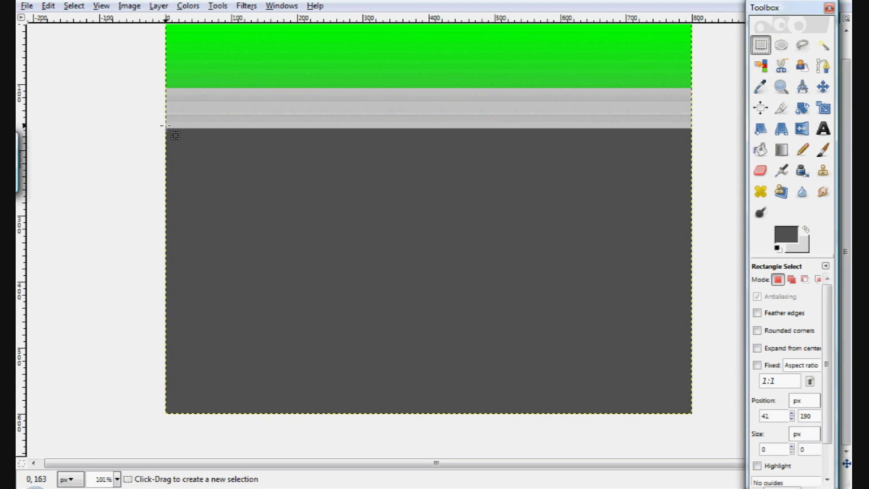
pyautogui.moveTo(166, 127); pyautogui.dragTo(335, 434)
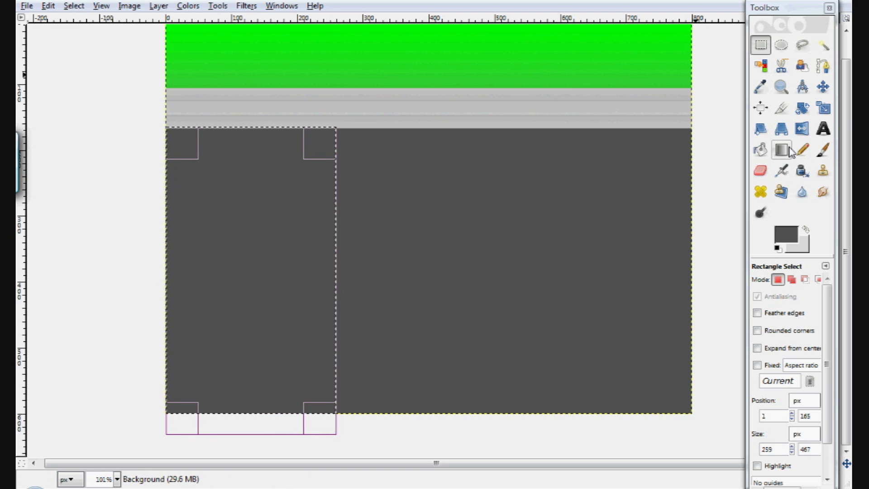
# Set the foreground colour to light grey d0d0d0 and fill the selected sidebar area with it.
pyautogui.click(760, 149)
pyautogui.click(793, 233)
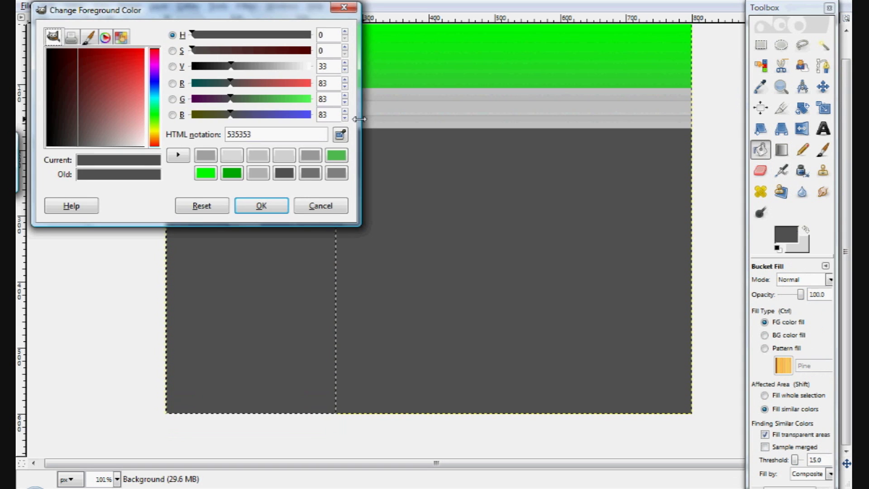
pyautogui.click(289, 154)
pyautogui.click(264, 205)
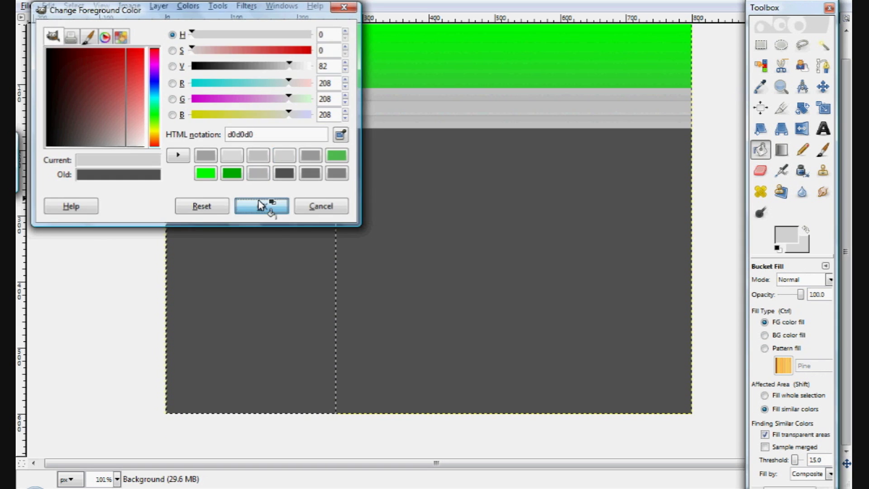
pyautogui.click(256, 215)
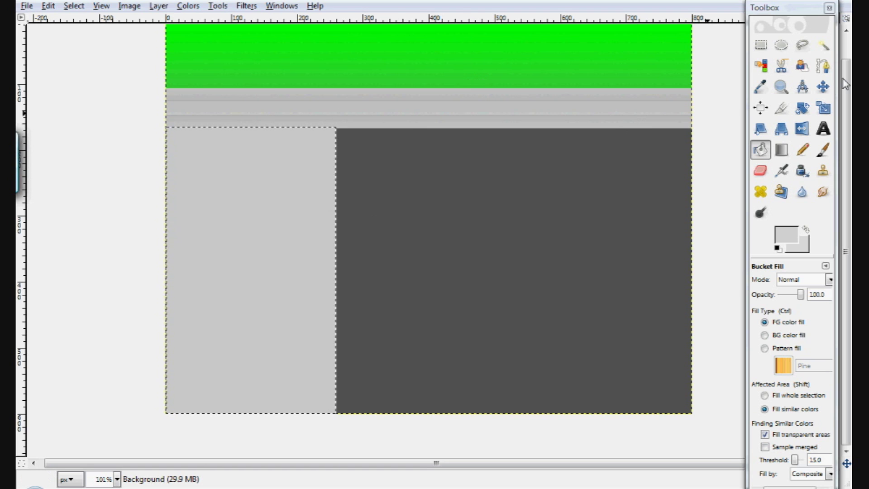
# Change the foreground colour to a medium grey and stroke the sidebar selection's outline with it.
pyautogui.click(784, 239)
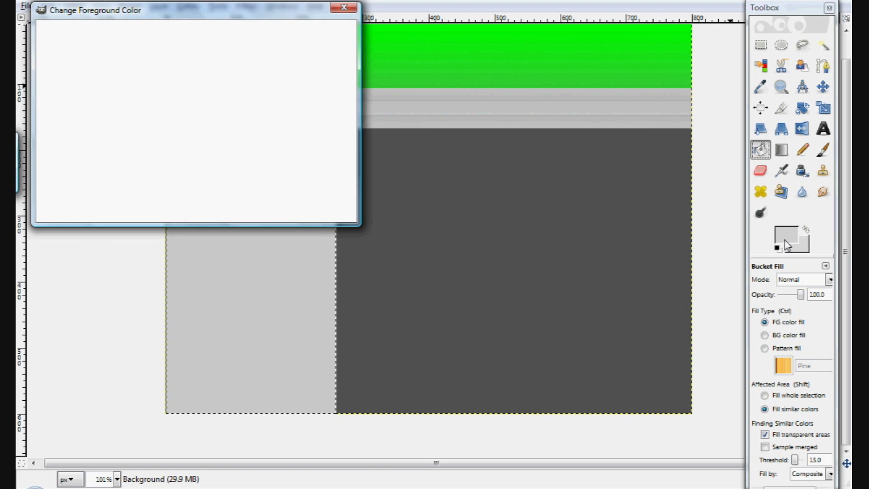
pyautogui.click(292, 177)
pyautogui.click(308, 176)
pyautogui.moveTo(119, 118)
pyautogui.mouseDown()
pyautogui.moveTo(86, 132)
pyautogui.moveTo(99, 139)
pyautogui.moveTo(103, 162)
pyautogui.moveTo(93, 162)
pyautogui.mouseUp()
pyautogui.click(262, 206)
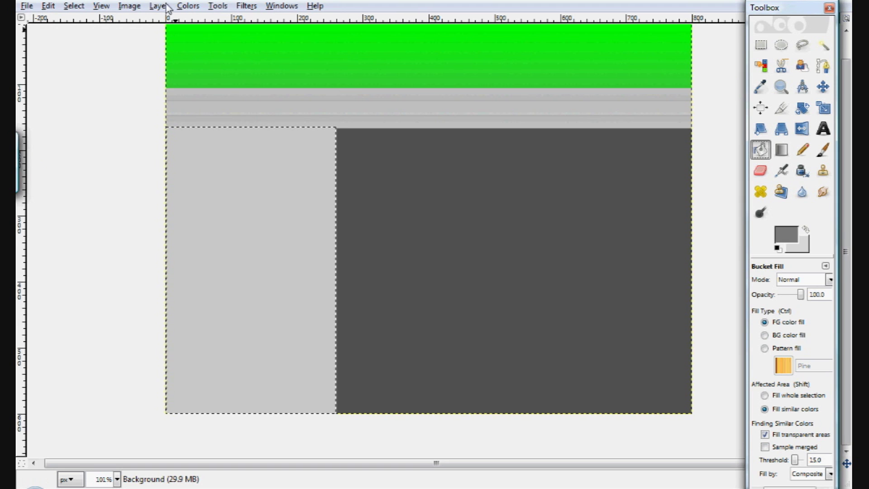
pyautogui.click(53, 6)
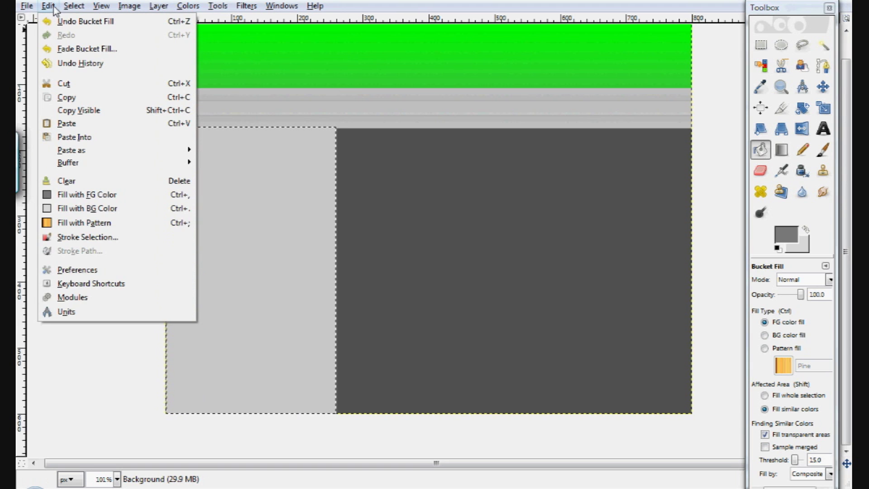
pyautogui.click(90, 237)
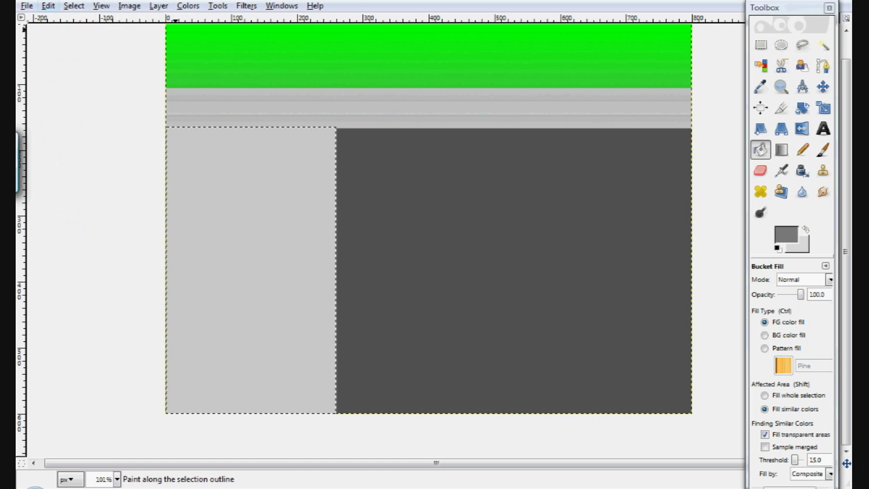
pyautogui.click(203, 239)
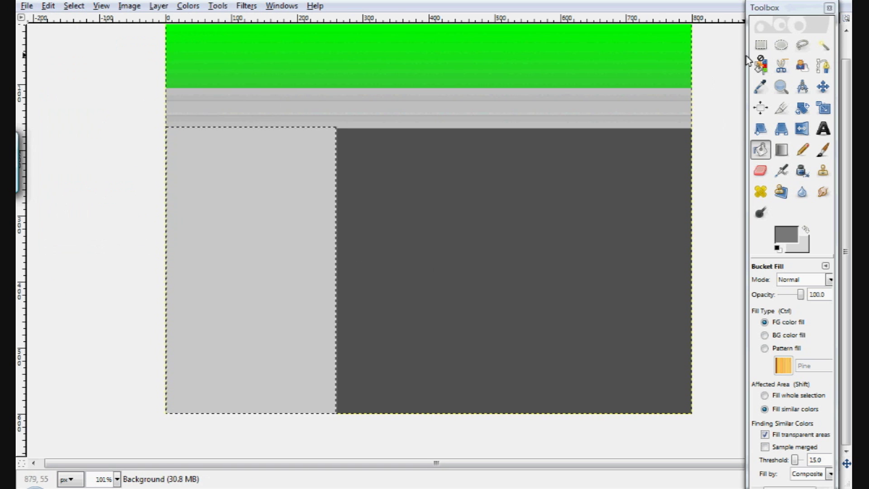
# Select the dark content area beside the sidebar, about 541 by 435 px, in place of the sidebar selection.
pyautogui.click(761, 45)
pyautogui.click(443, 290)
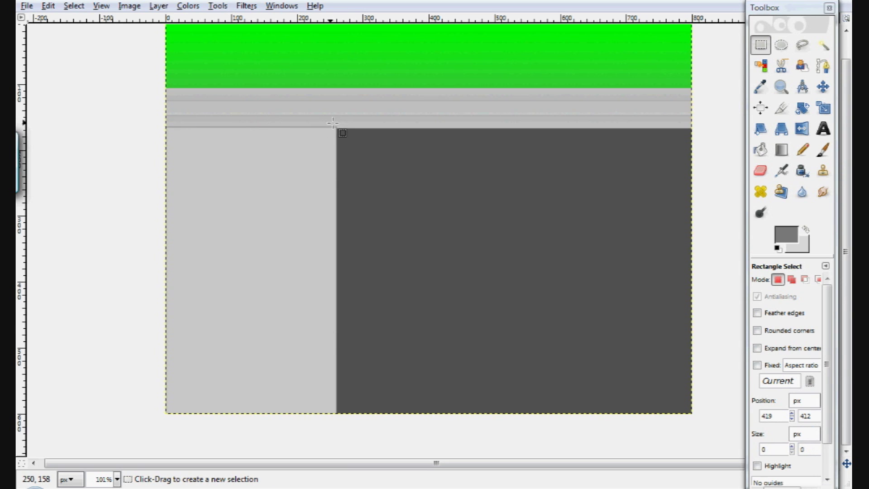
pyautogui.moveTo(335, 127); pyautogui.dragTo(166, 412)
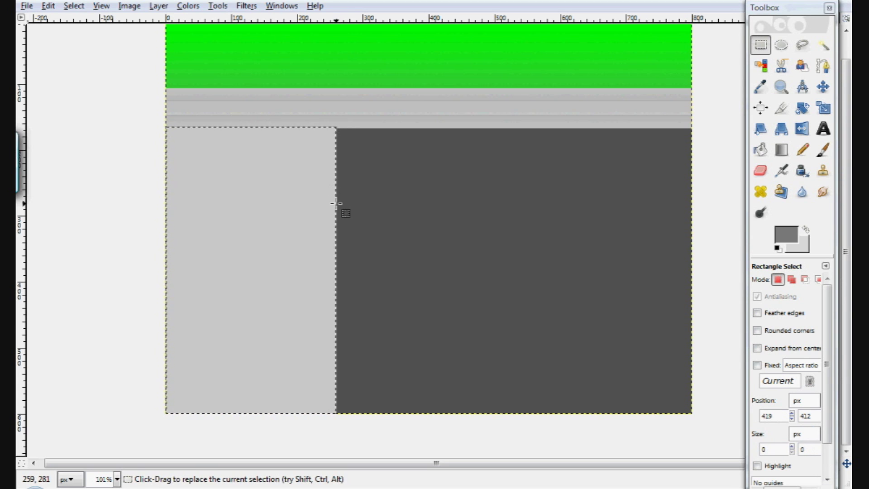
pyautogui.moveTo(202, 208); pyautogui.dragTo(710, 322)
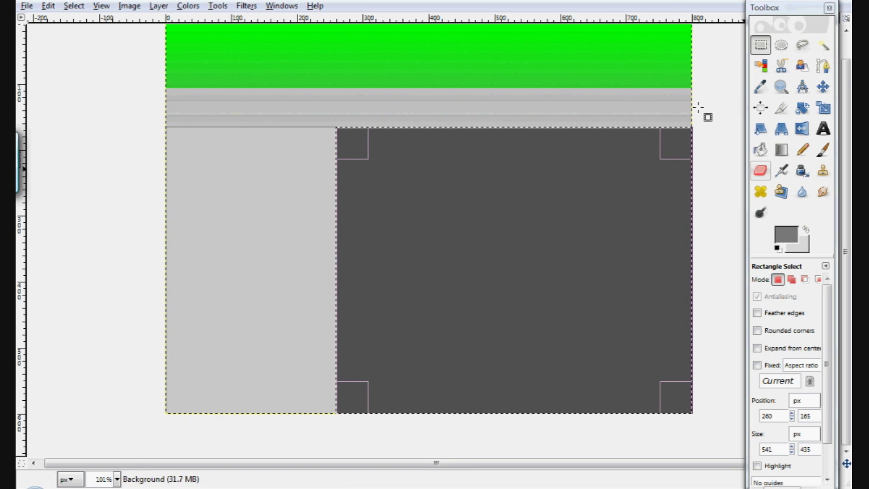
# Set the foreground colour to grey-green b2c0b2 and fill the selected content area with it.
pyautogui.click(761, 150)
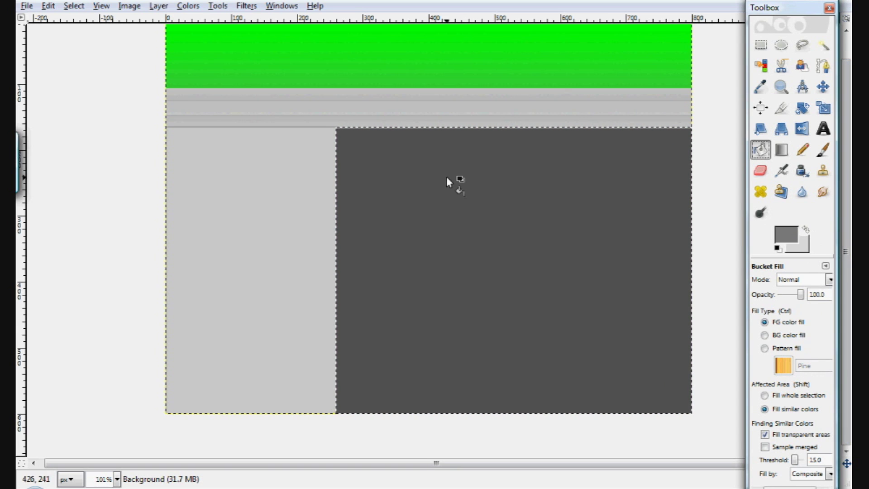
pyautogui.click(806, 229)
pyautogui.click(777, 243)
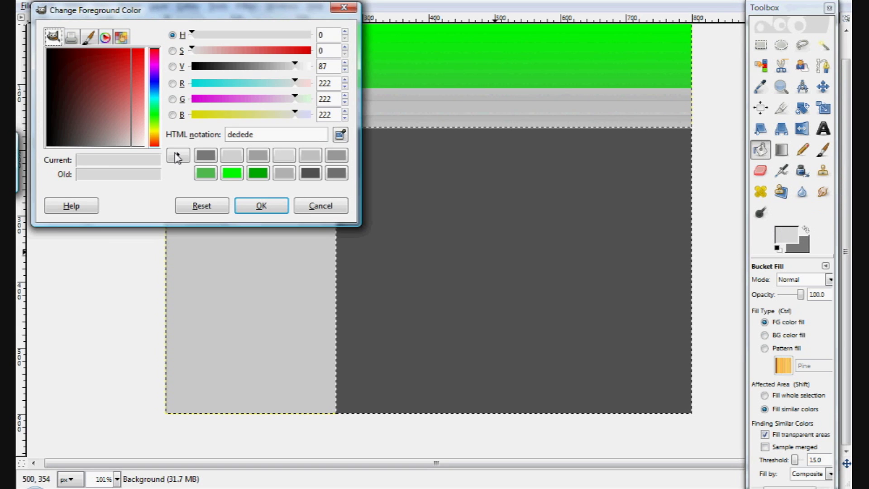
pyautogui.moveTo(127, 145)
pyautogui.mouseDown()
pyautogui.moveTo(122, 136)
pyautogui.moveTo(121, 151)
pyautogui.mouseUp()
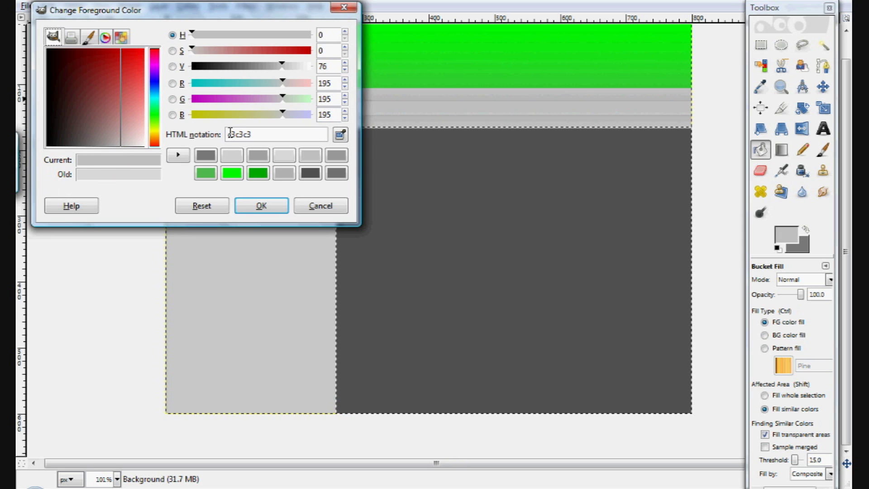
pyautogui.moveTo(283, 67)
pyautogui.mouseDown()
pyautogui.moveTo(264, 69)
pyautogui.moveTo(275, 69)
pyautogui.mouseUp()
pyautogui.click(282, 99)
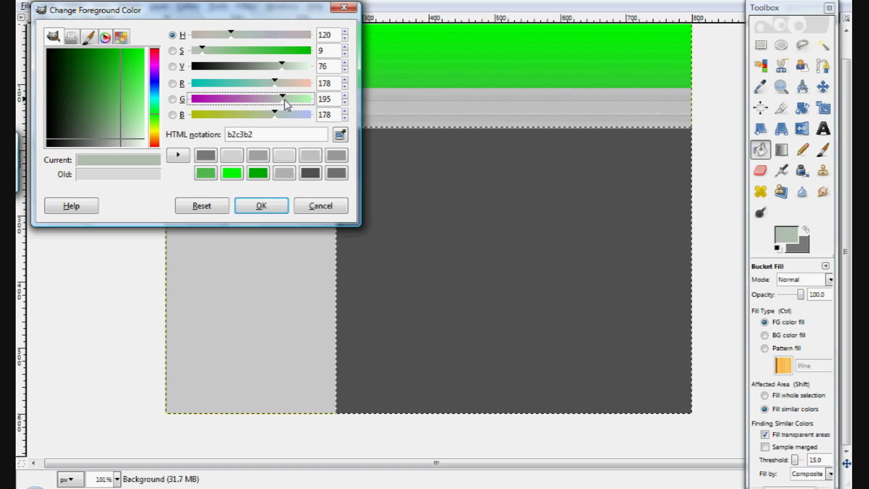
pyautogui.click(282, 100)
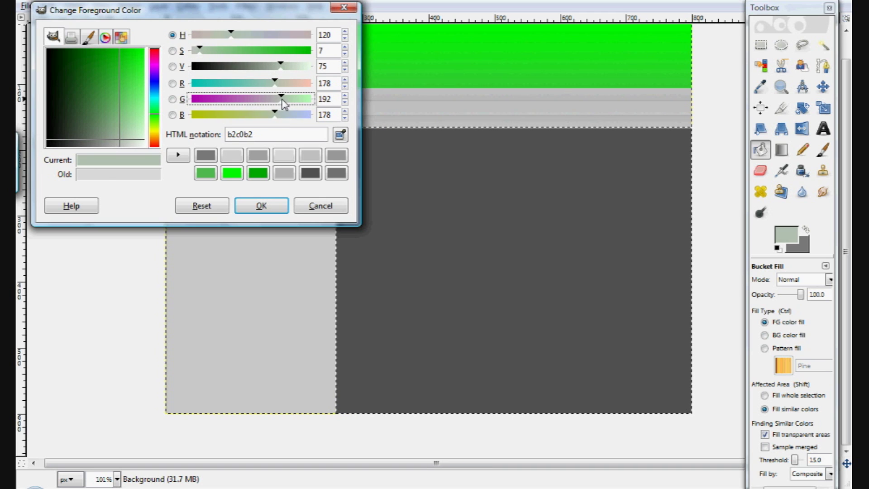
pyautogui.click(261, 205)
pyautogui.click(691, 293)
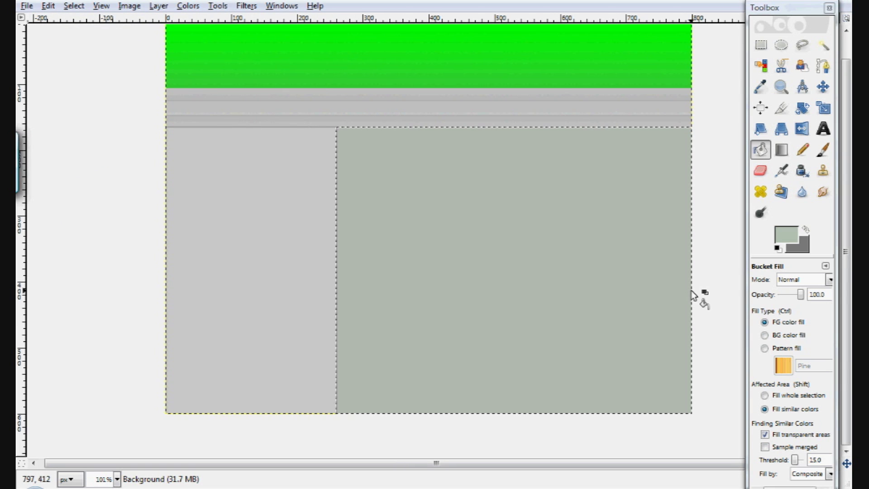
# Deselect the content area, and undo both the deselection and the grey-green fill.
pyautogui.click(761, 45)
pyautogui.click(586, 79)
pyautogui.hotkey('ctrl', 'z')
pyautogui.hotkey('ctrl', 'z')
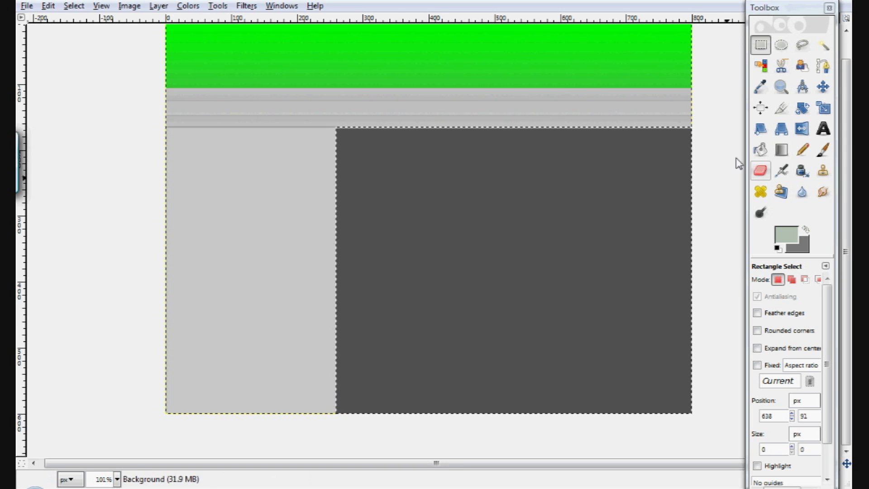
# Stroke the content area's selection with a 1 px solid line in the medium grey, and deselect.
pyautogui.click(802, 232)
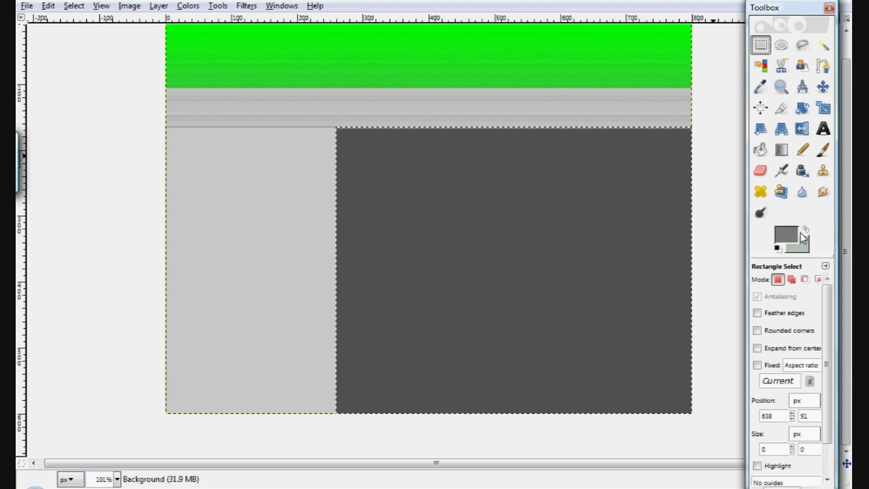
pyautogui.click(48, 6)
pyautogui.click(86, 237)
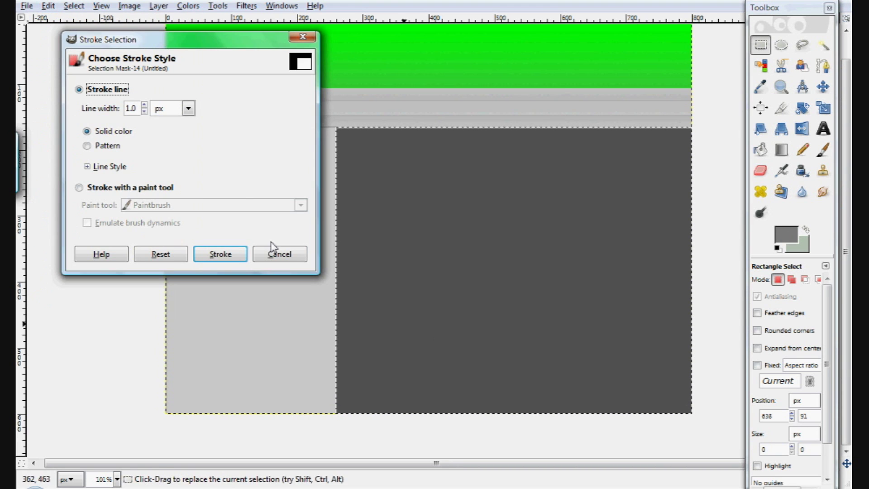
pyautogui.click(220, 254)
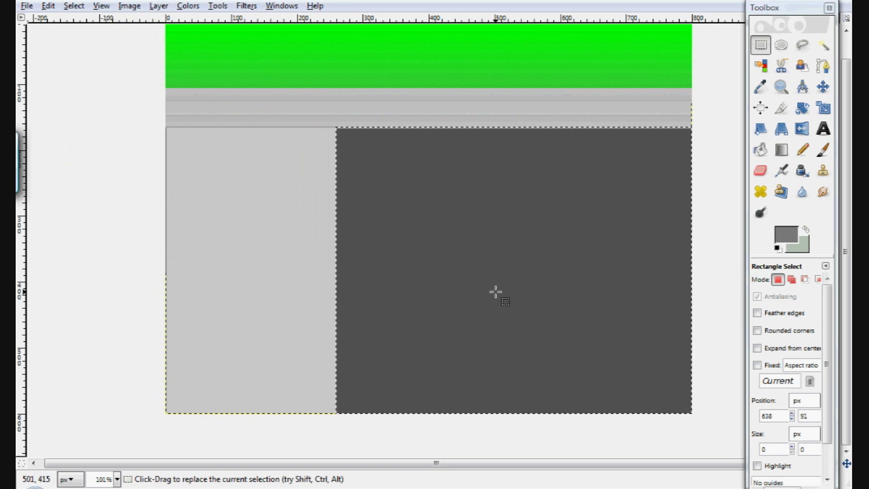
pyautogui.click(293, 252)
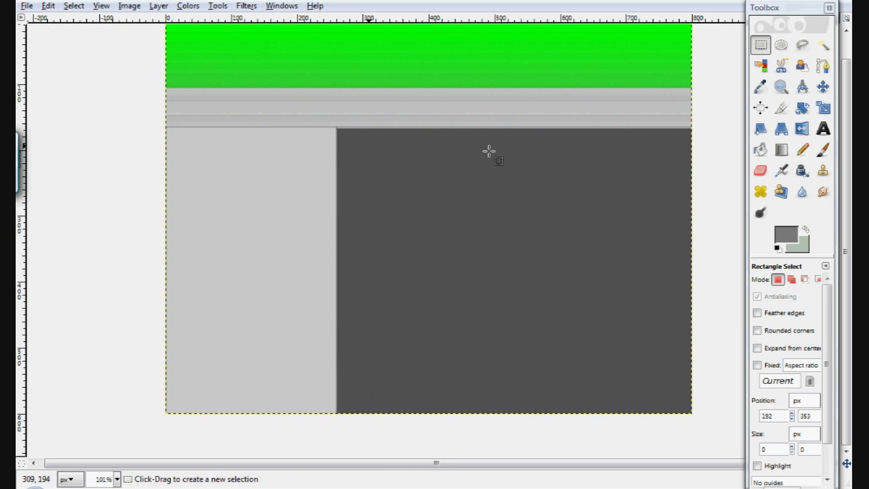
# Restore the content area's selection and fill it with the dark grey sampled from that area.
pyautogui.hotkey('ctrl', 'z')
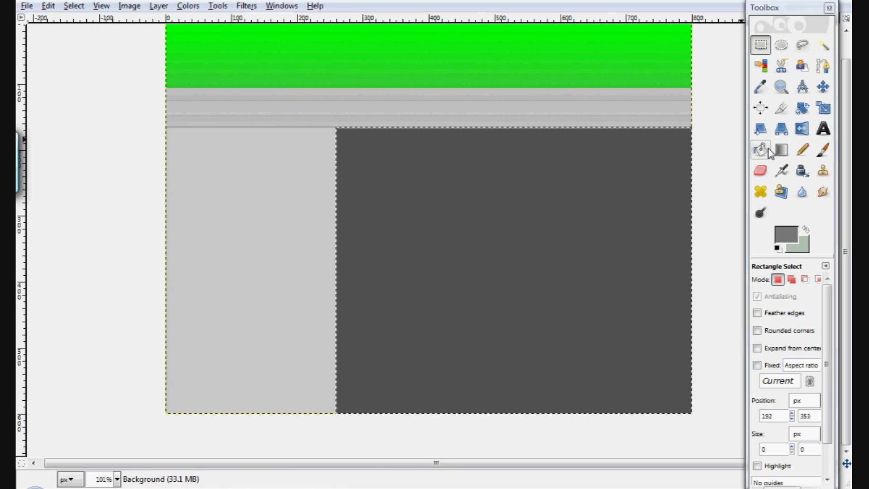
pyautogui.click(761, 149)
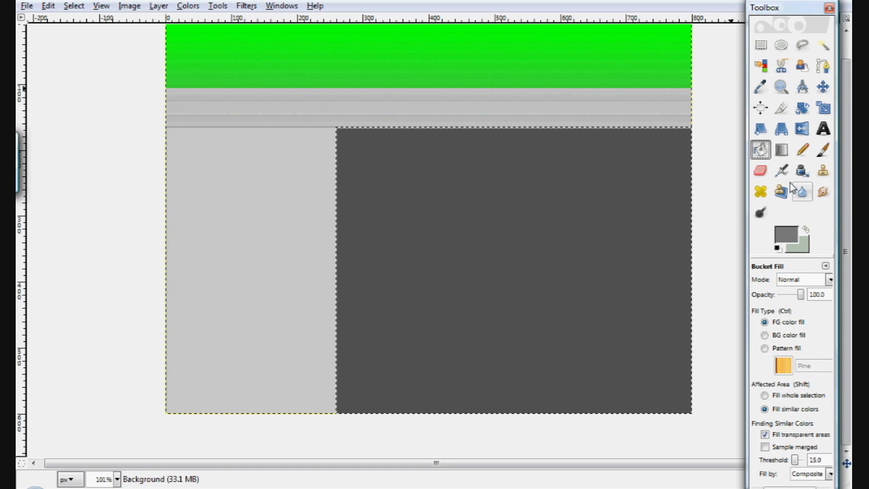
pyautogui.click(807, 230)
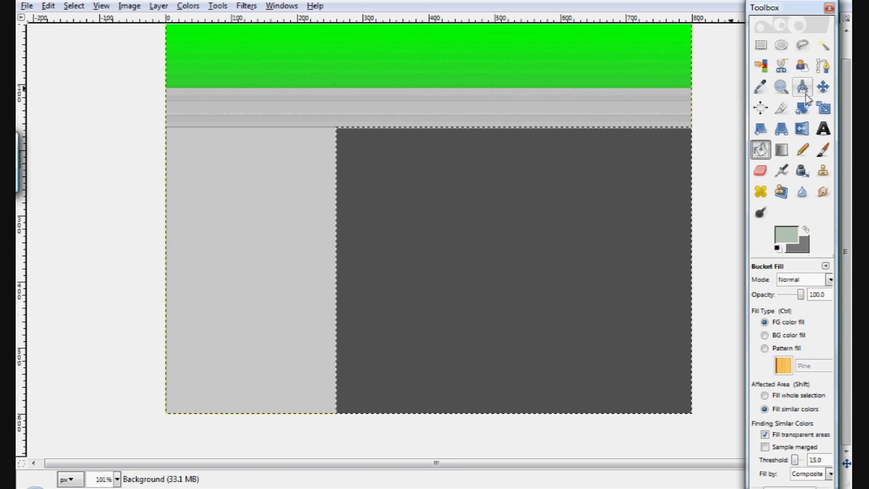
pyautogui.press('p')
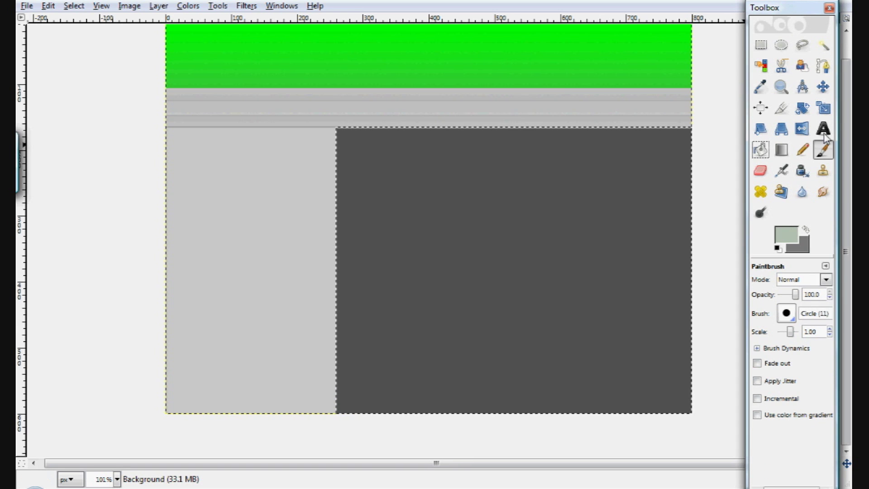
pyautogui.click(761, 86)
pyautogui.click(584, 238)
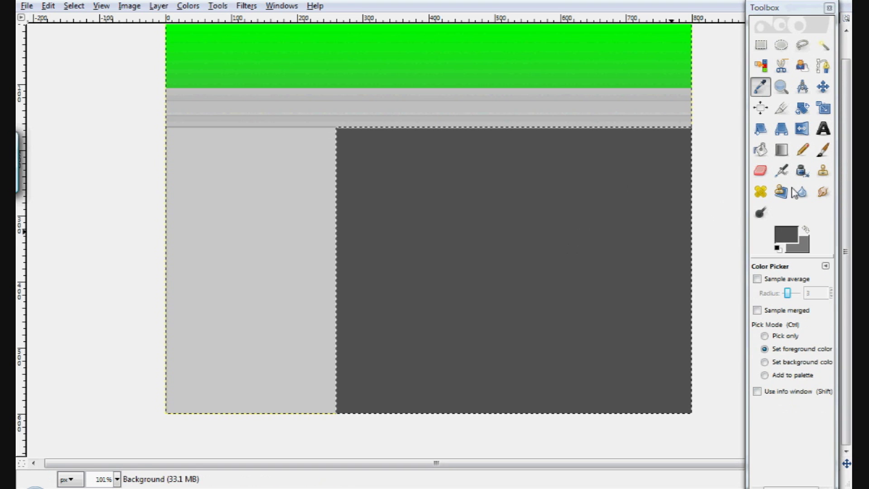
pyautogui.click(756, 153)
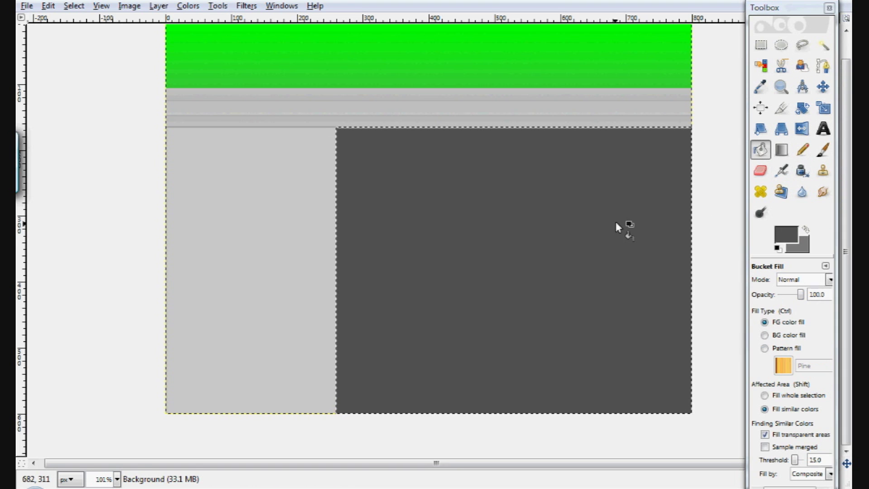
pyautogui.click(603, 132)
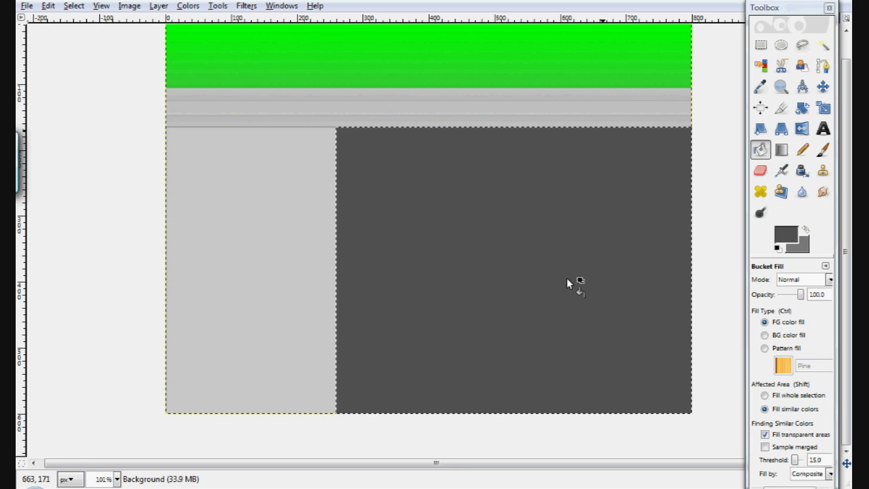
# Deselect the content area and select a vertical strip about 3 by 510 px along the border between sidebar and content area.
pyautogui.press('r')
pyautogui.click(614, 91)
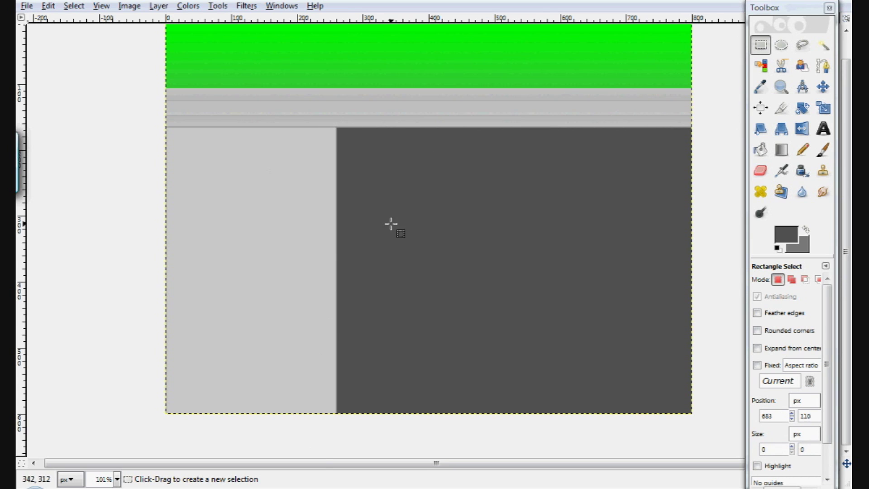
pyautogui.moveTo(336, 126); pyautogui.dragTo(342, 468)
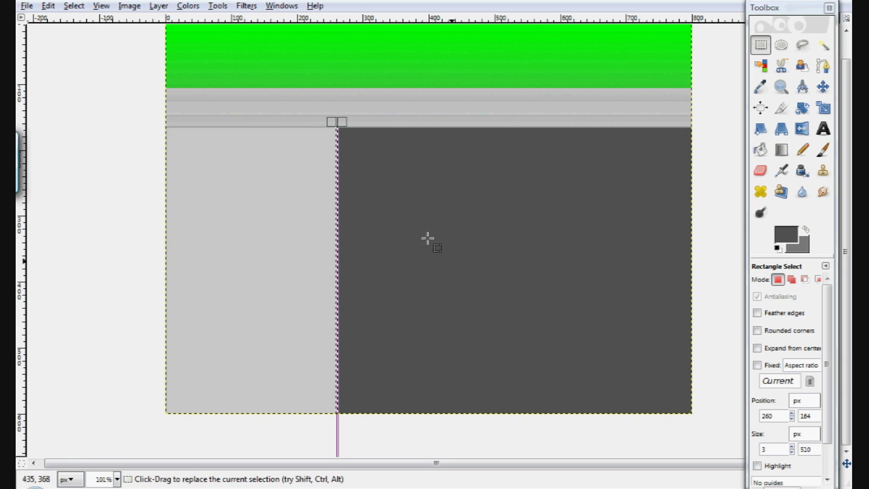
# Set the foreground colour to a slightly darker grey and deselect the strip between sidebar and content area.
pyautogui.click(785, 234)
pyautogui.moveTo(103, 144); pyautogui.dragTo(72, 146)
pyautogui.click(263, 206)
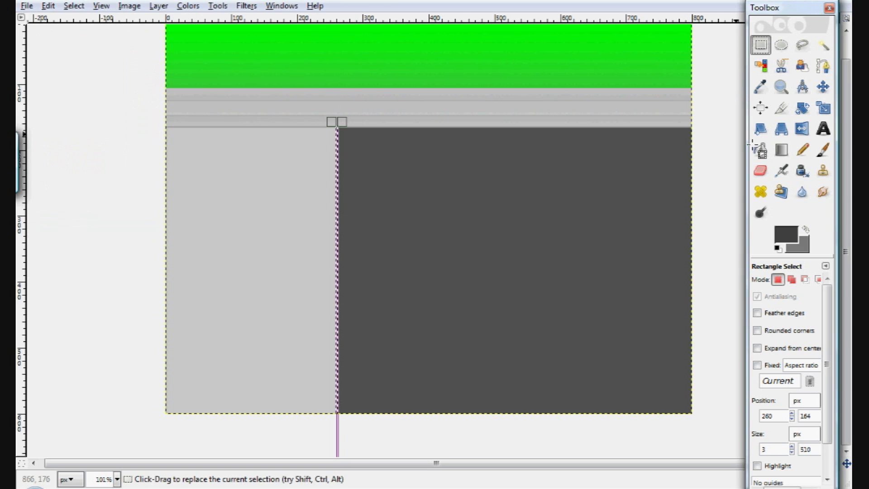
pyautogui.click(760, 149)
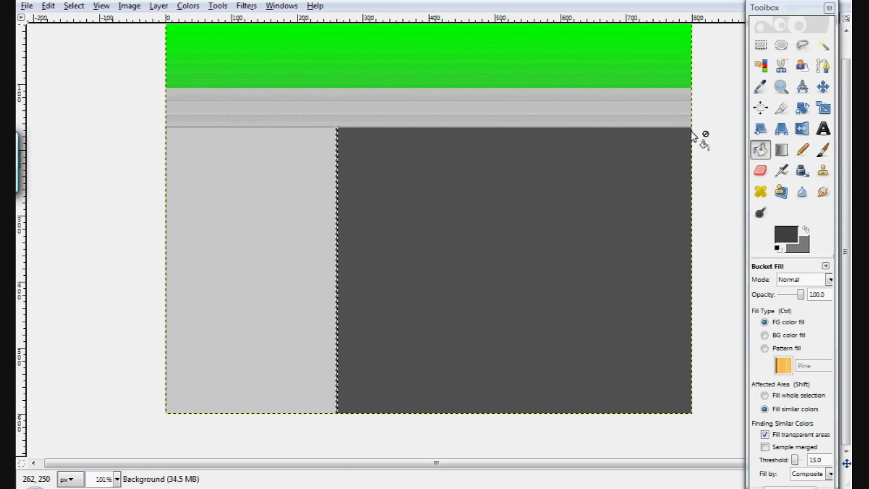
pyautogui.click(760, 45)
pyautogui.click(563, 195)
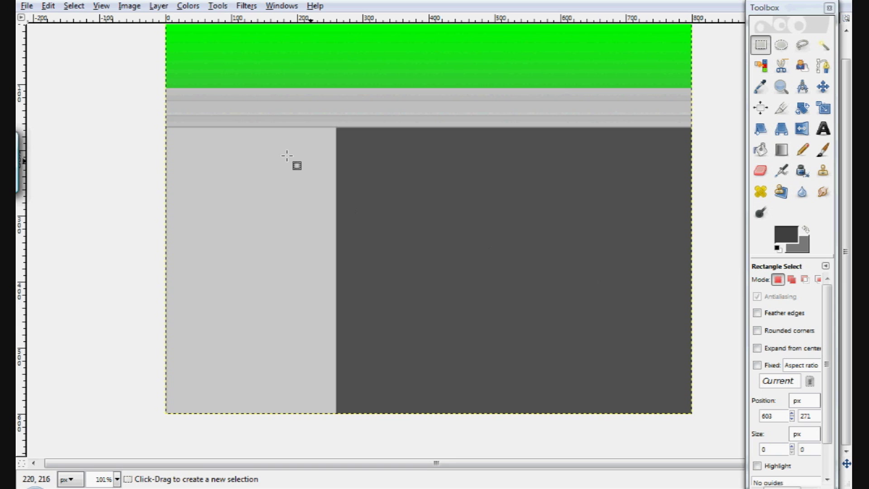
# Inspect the border between the sidebar and content area up close, and view the whole layout again.
pyautogui.press('z')
pyautogui.moveTo(300, 159); pyautogui.dragTo(354, 294)
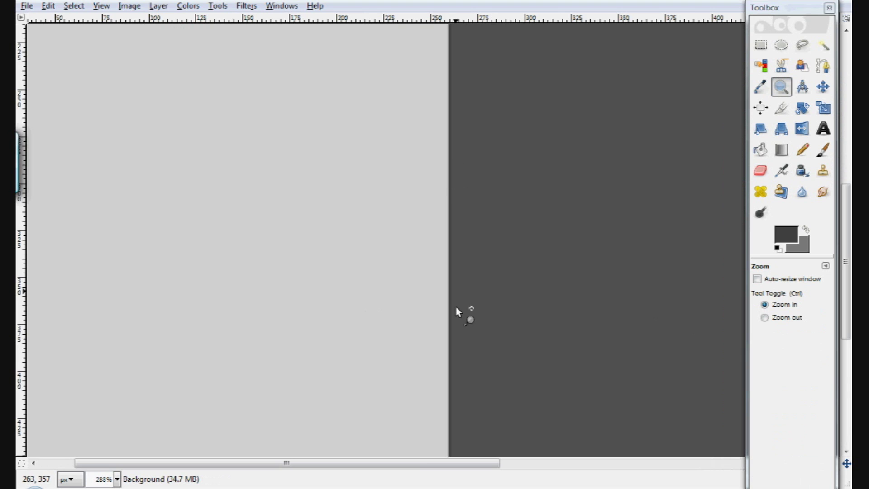
pyautogui.click(390, 201)
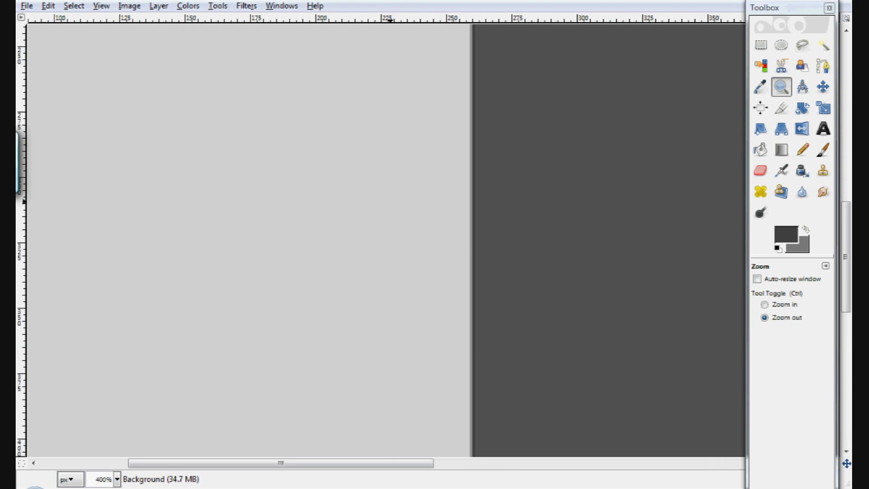
pyautogui.click(390, 202)
pyautogui.click(391, 202)
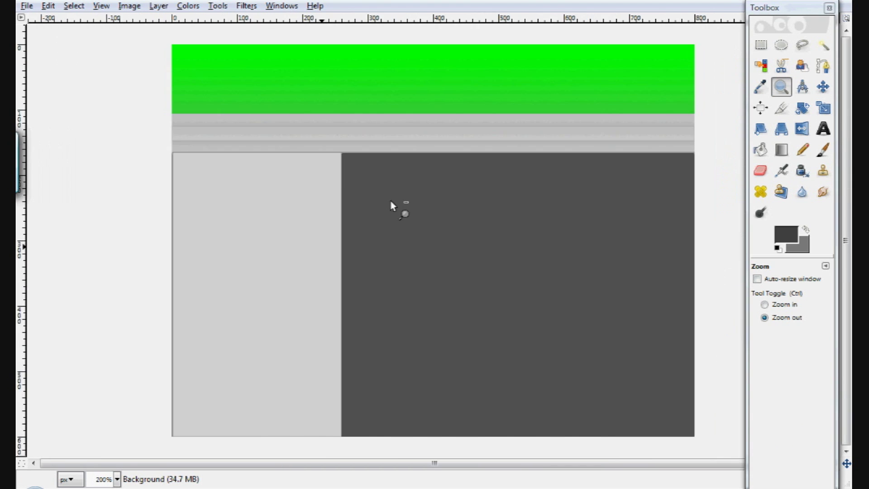
pyautogui.click(361, 223)
pyautogui.press('ctrl')
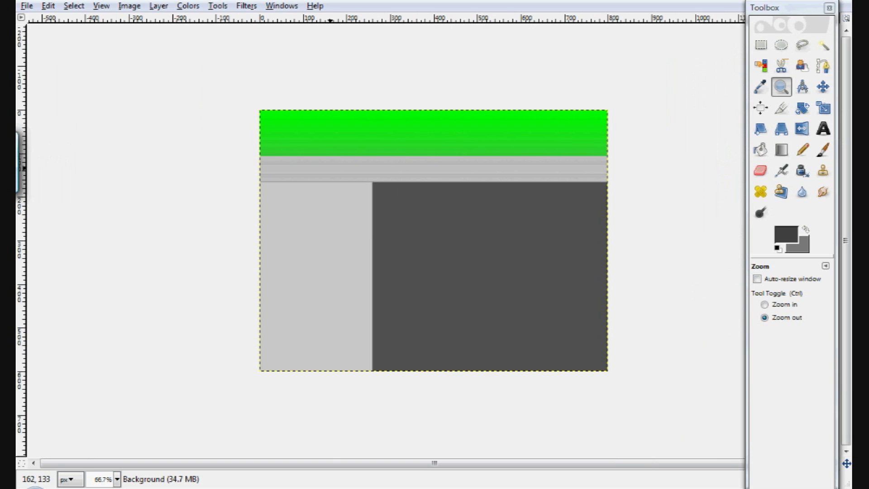
pyautogui.moveTo(246, 96); pyautogui.dragTo(622, 395)
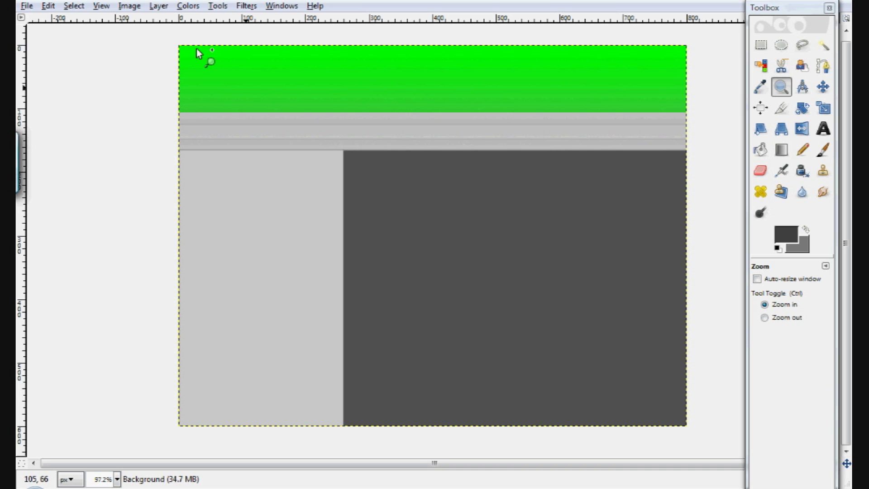
pyautogui.moveTo(179, 46); pyautogui.dragTo(687, 425)
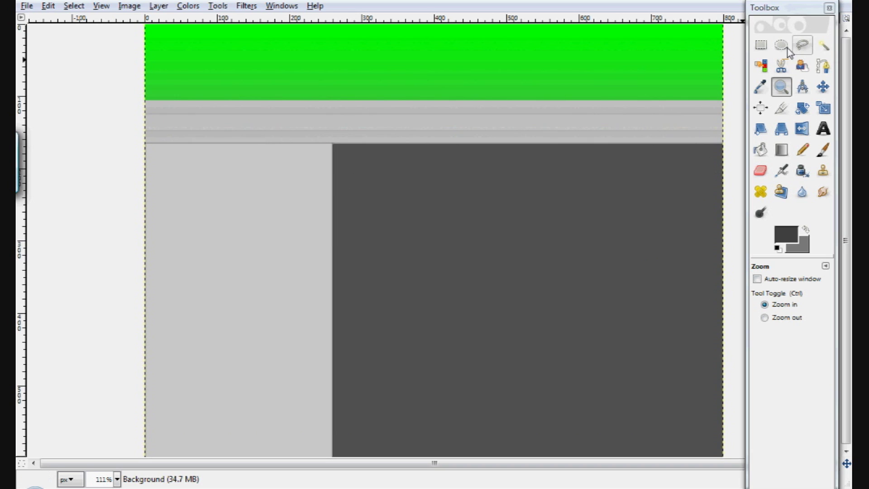
# Fill a full-width horizontal strip about 13 px high in the lower navigation bar with the medium grey background colour, and deselect.
pyautogui.click(760, 44)
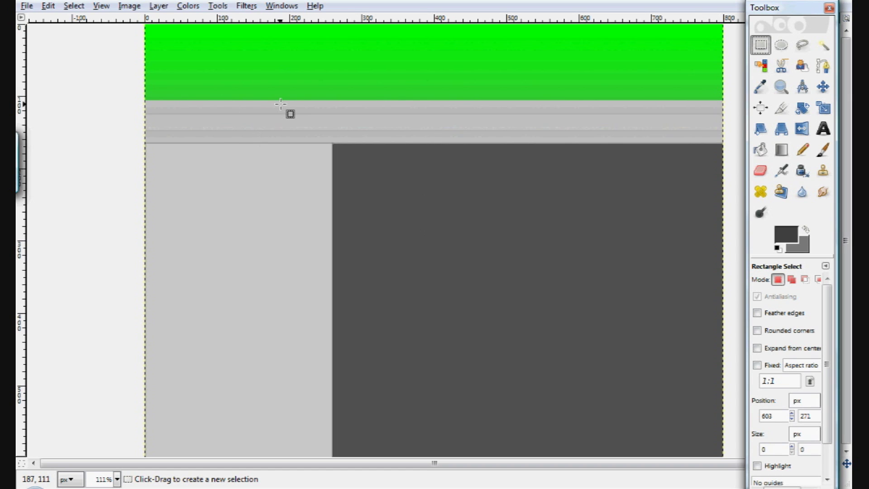
pyautogui.moveTo(142, 125); pyautogui.dragTo(729, 139)
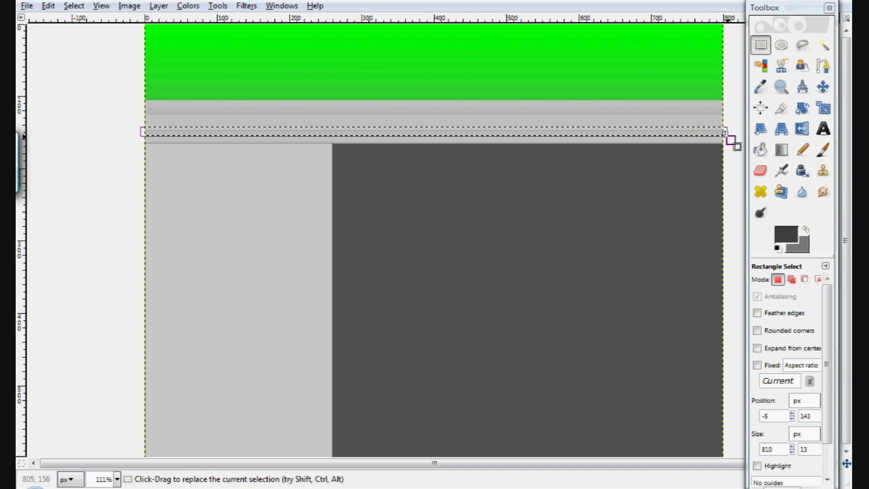
pyautogui.click(614, 224)
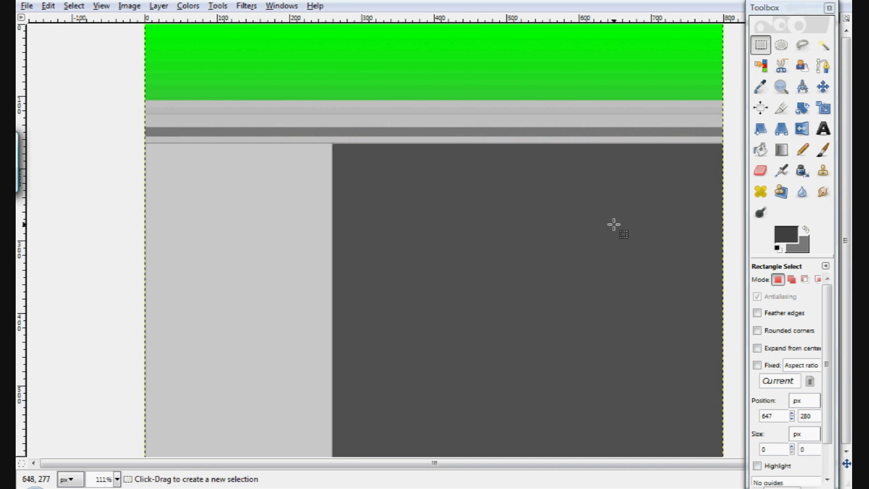
# Fill a full-width band about 34 px high across the navigation bar, overlapping the strip, with the medium grey background colour, and deselect.
pyautogui.moveTo(142, 107); pyautogui.dragTo(800, 134)
pyautogui.hotkey('ctrl', '.')
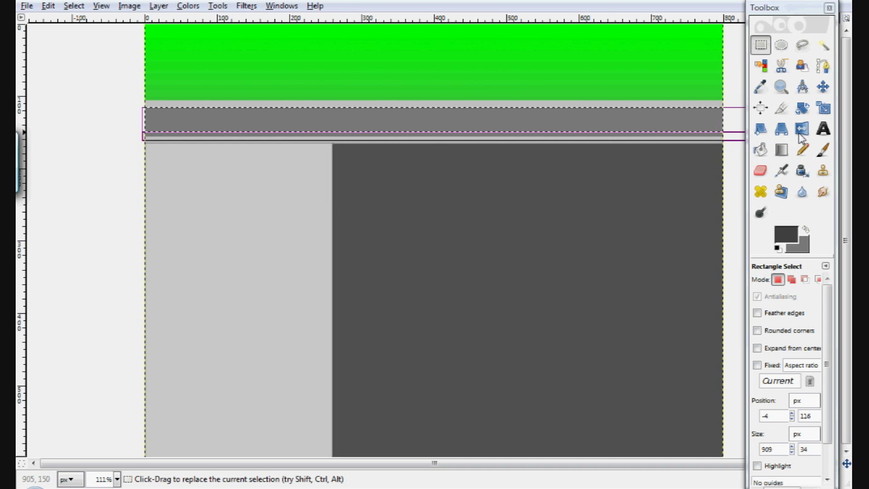
pyautogui.click(586, 187)
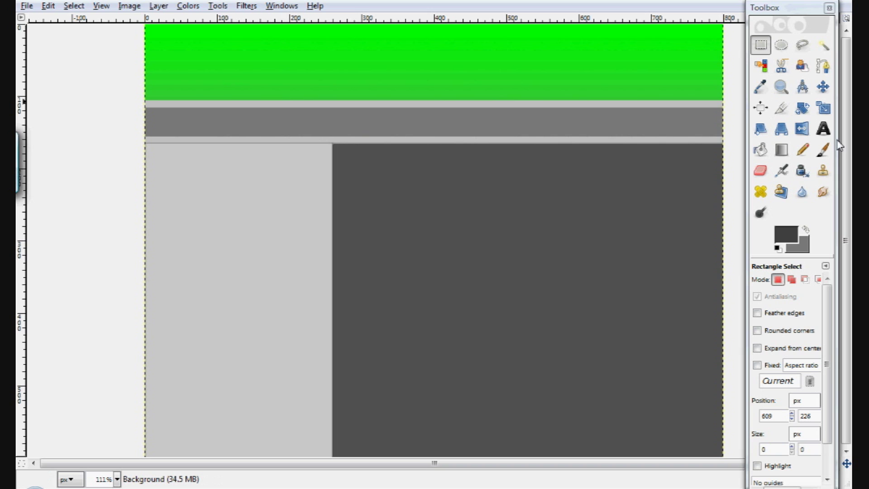
pyautogui.click(761, 150)
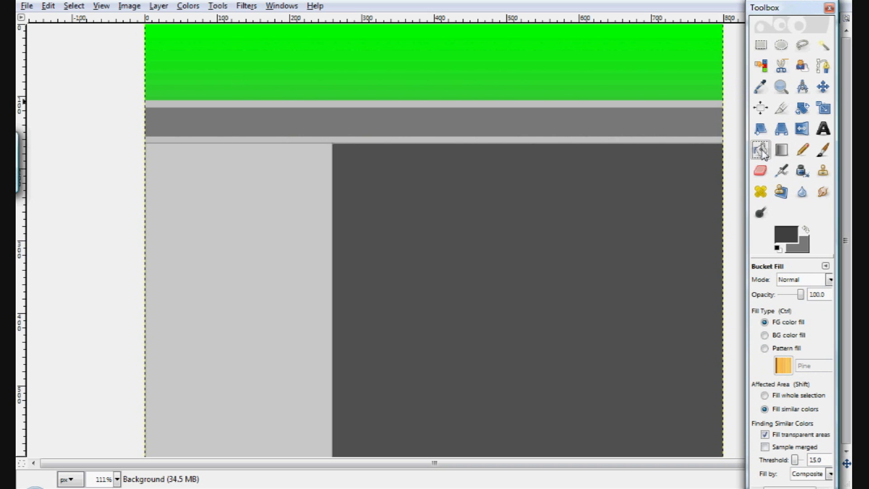
pyautogui.click(823, 129)
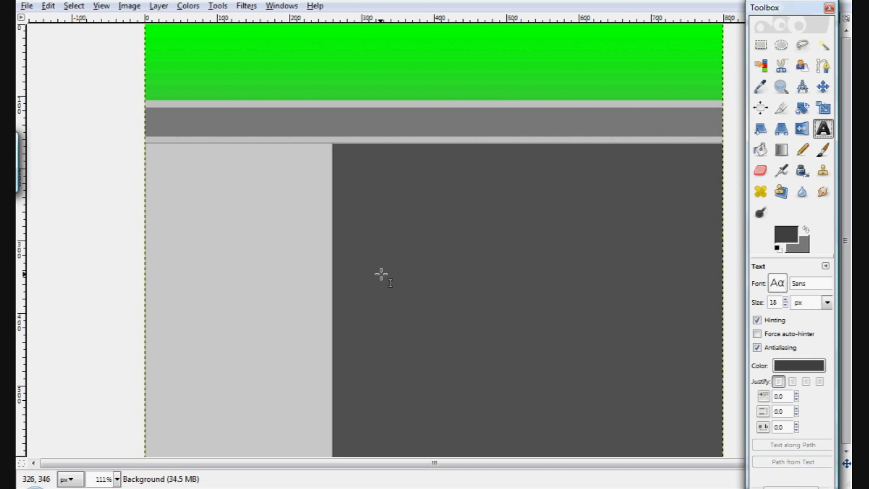
pyautogui.press('z')
pyautogui.press('-')
pyautogui.press('-')
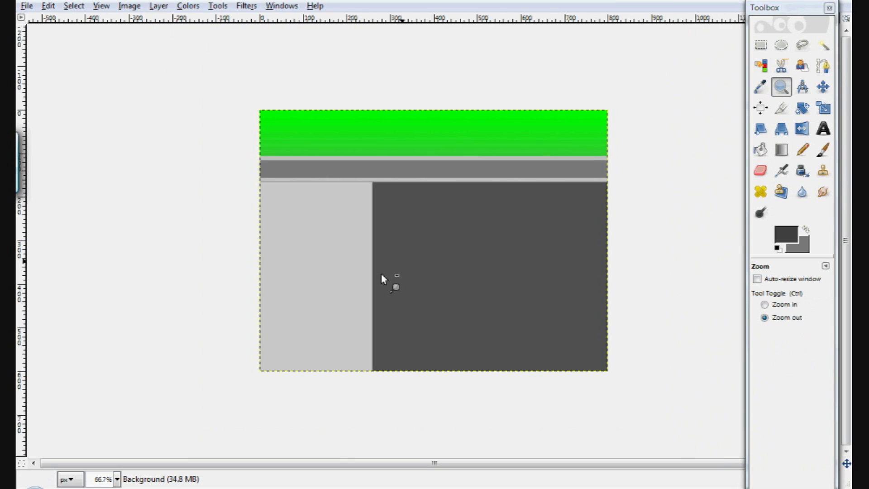